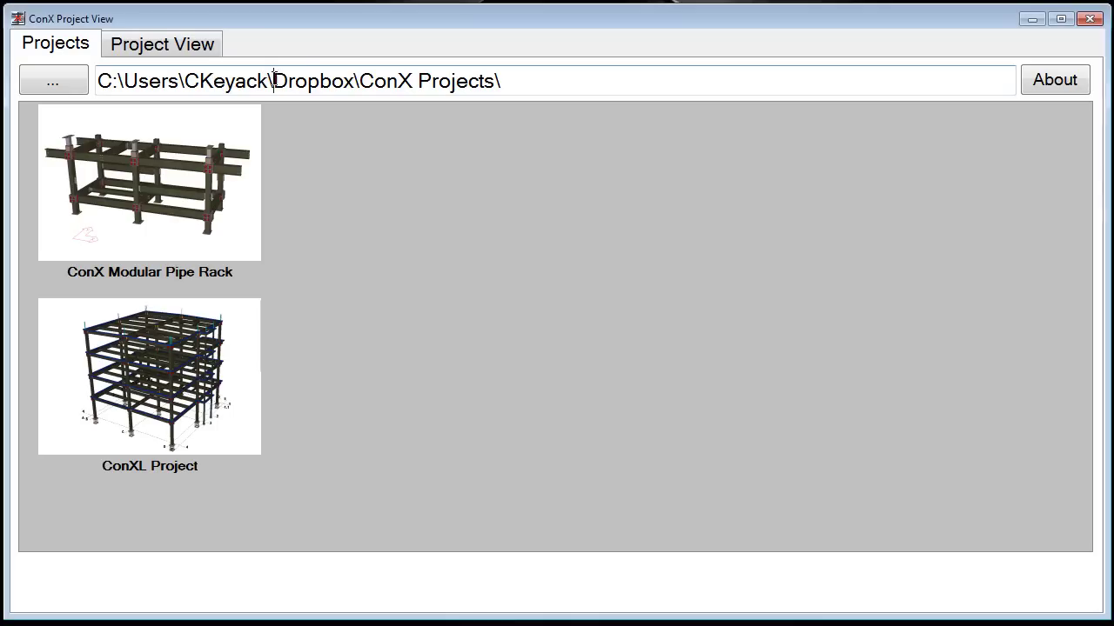
Step: Open the ConX Modular Pipe Rack project from the projects folder
left_click_drag(273, 80, 352, 80)
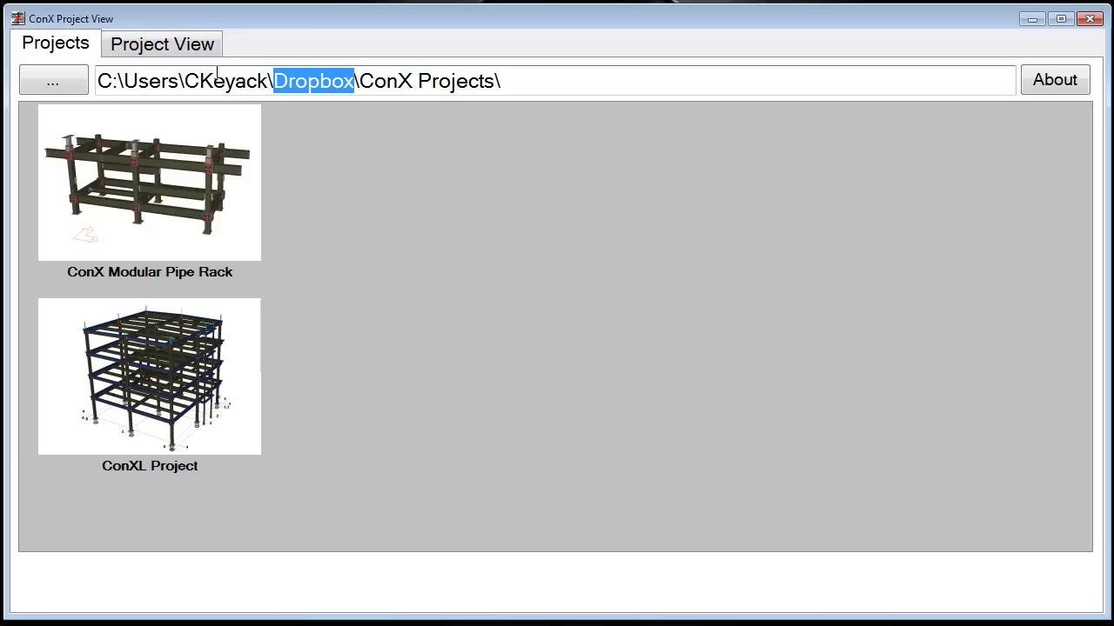
double_click(155, 174)
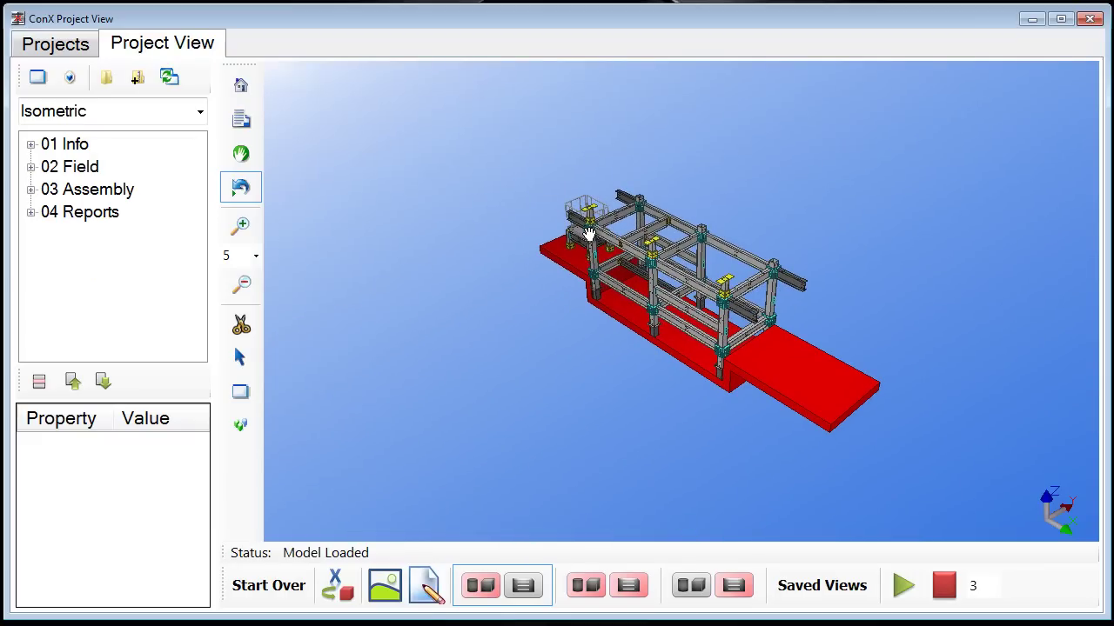
Step: Inspect the pipe rack's column connections up close, and reset the model to its starting view
scroll(700, 369, "up", 2)
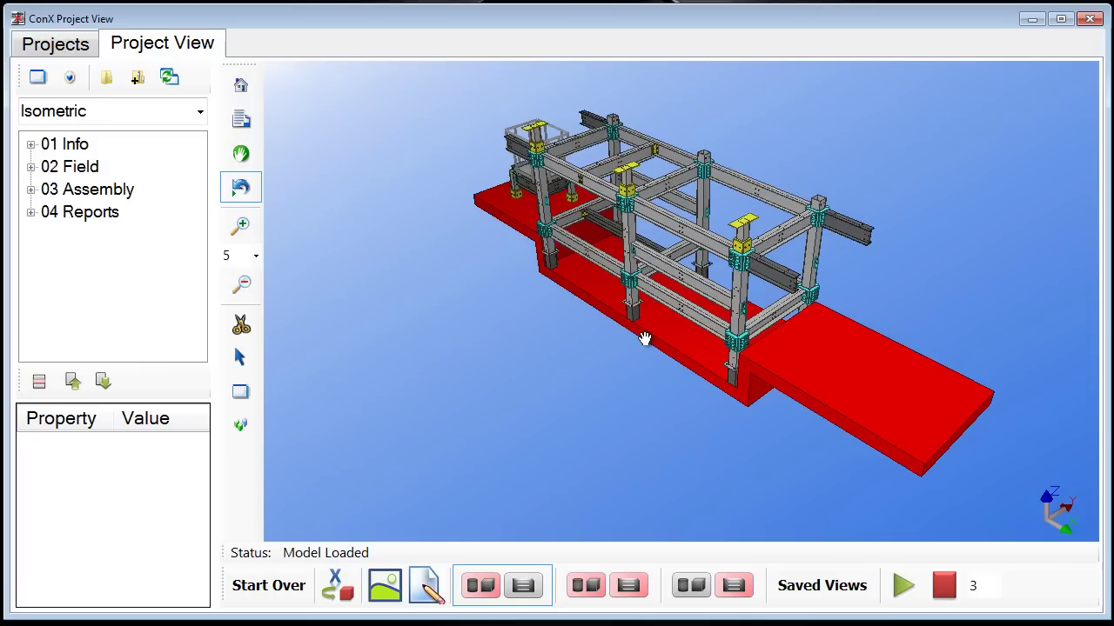
scroll(631, 213, "up", 5)
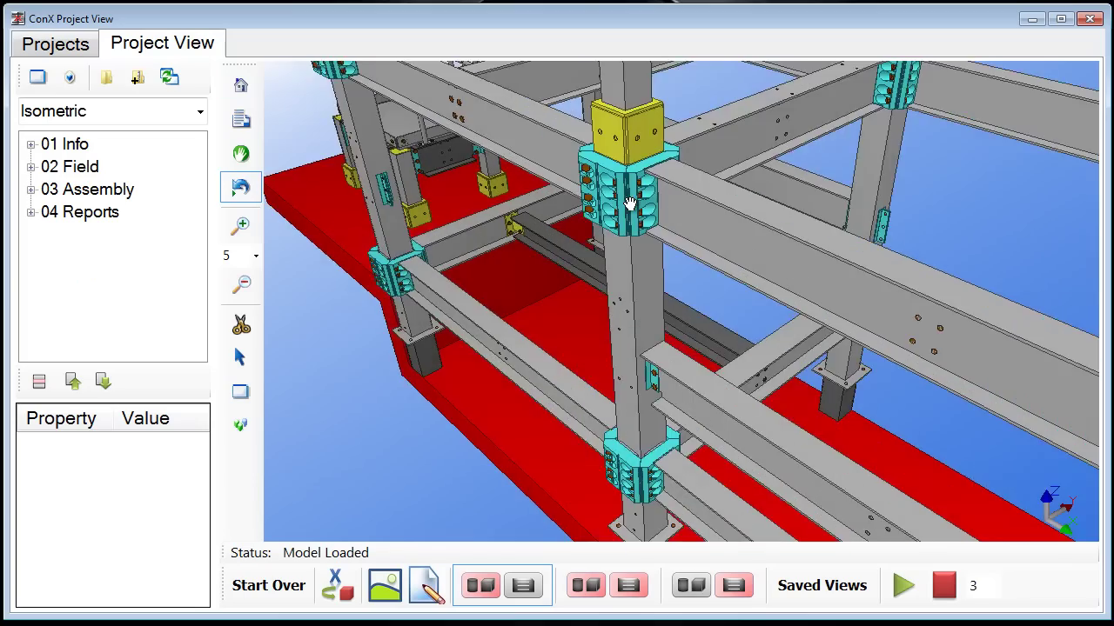
scroll(628, 205, "down", 6)
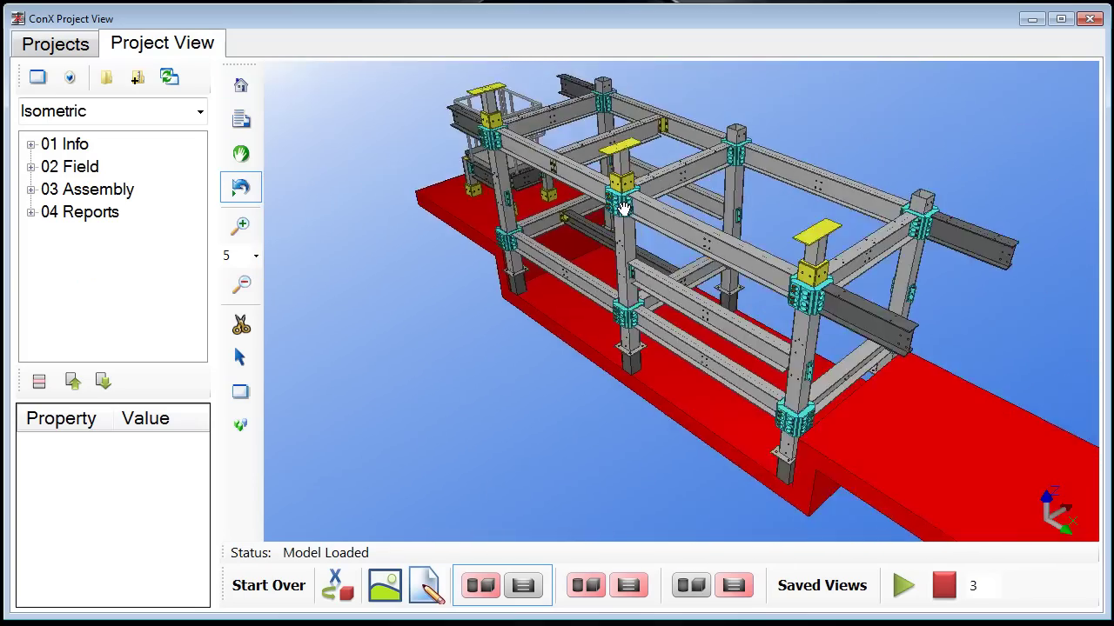
scroll(623, 217, "up", 1)
scroll(603, 214, "up", 1)
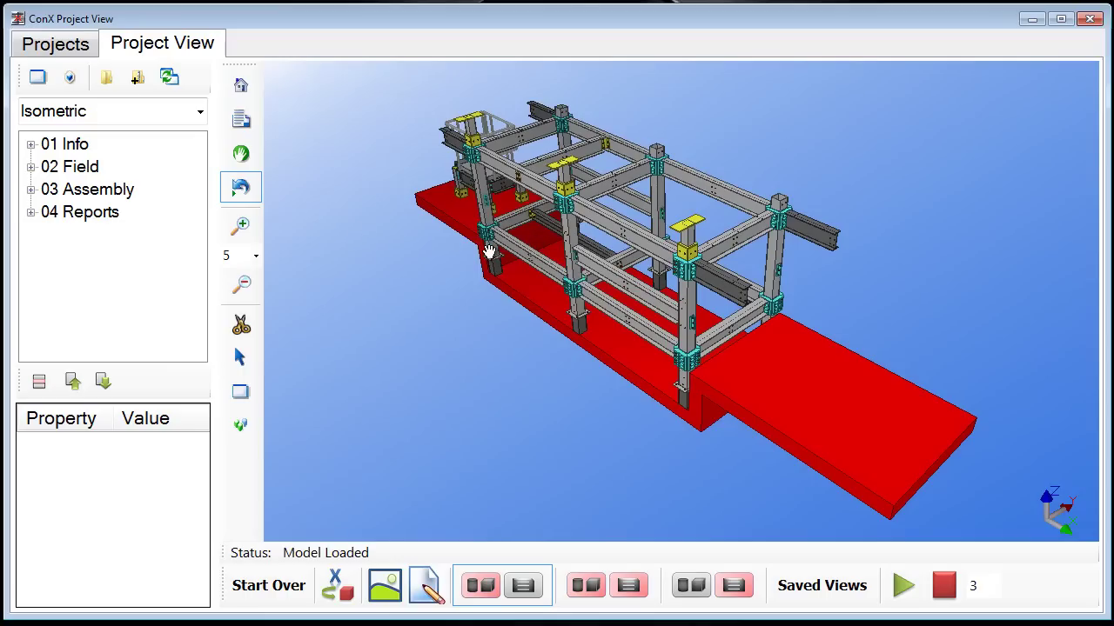
left_click(334, 586)
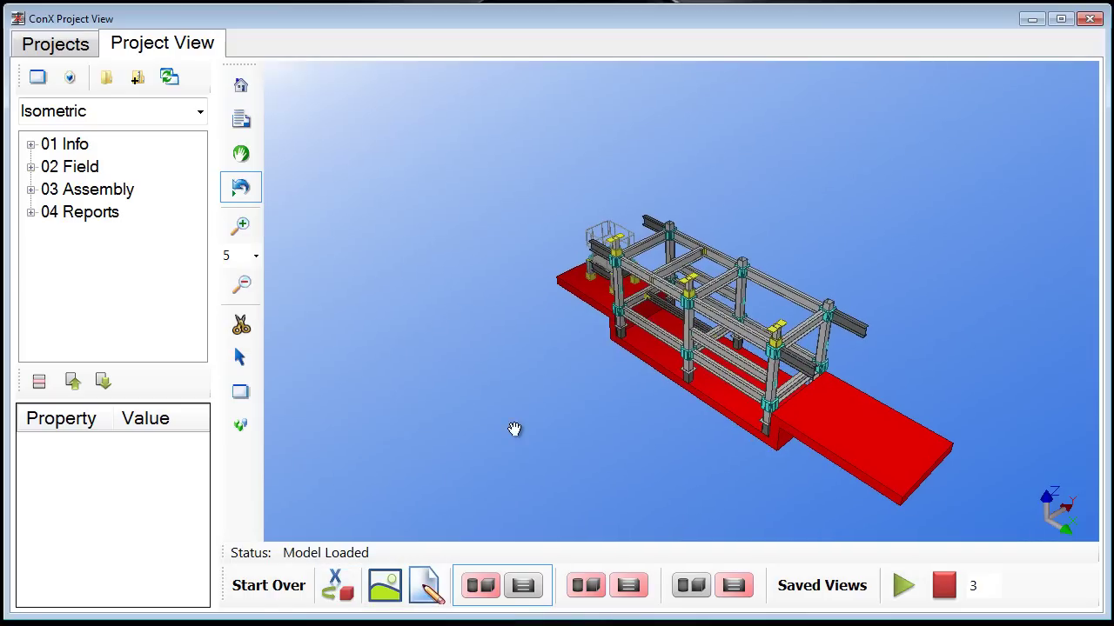
Step: Examine the pipe rack from close up and from farther away, keeping the whole structure in view at the end
left_click_drag(514, 427, 459, 328)
scroll(601, 244, "up", 3)
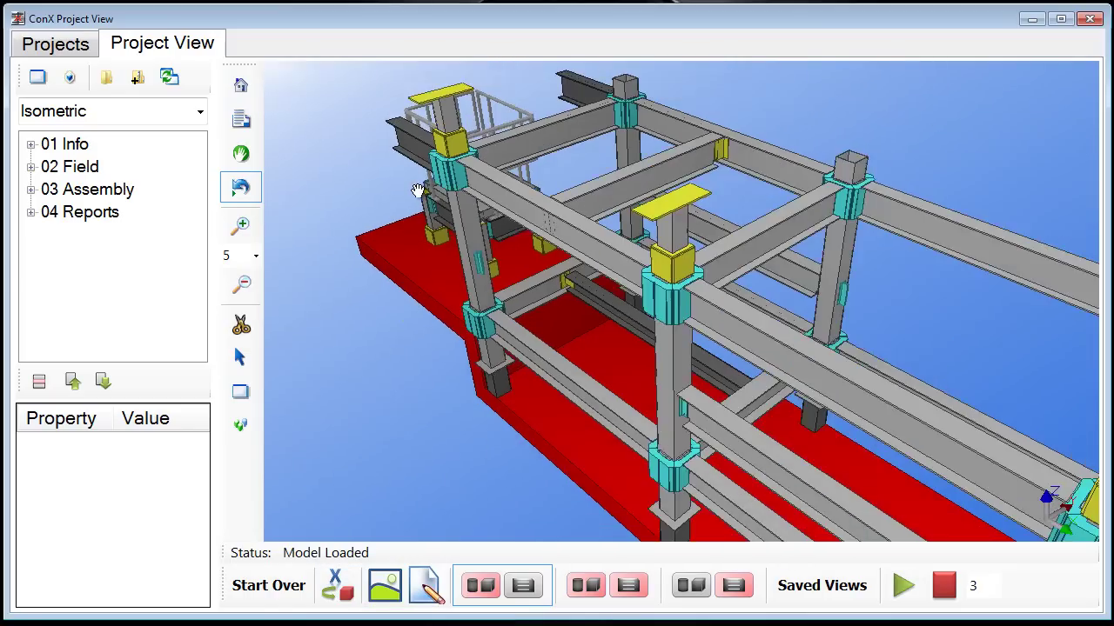
scroll(417, 189, "down", 3)
left_click_drag(450, 254, 435, 224)
mouse_move(426, 217)
scroll(426, 217, "down", 1)
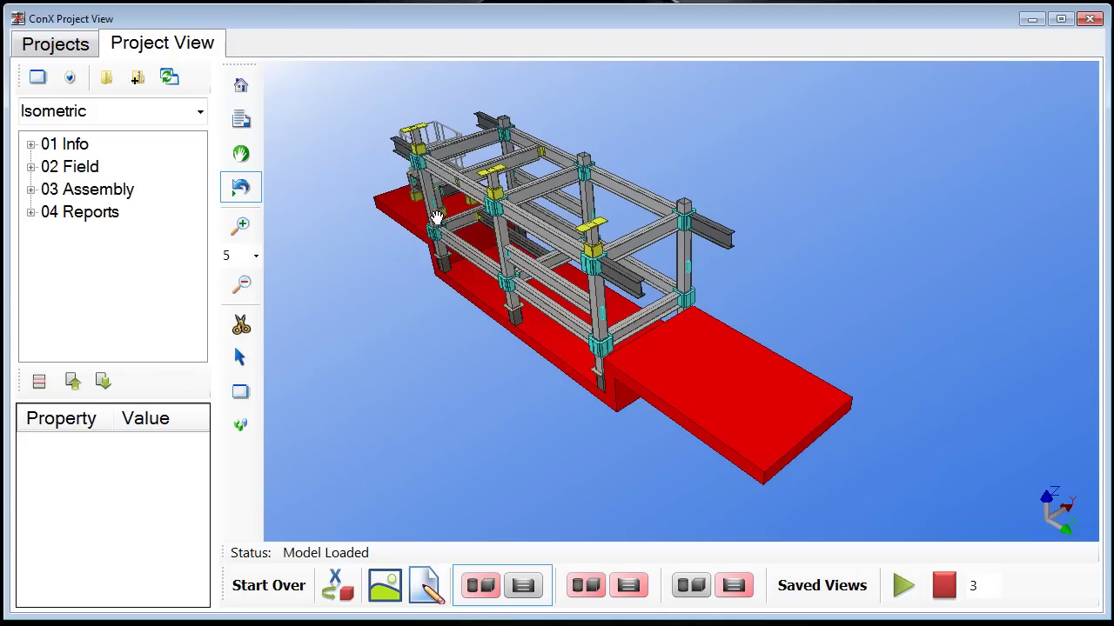
left_click_drag(430, 219, 488, 217)
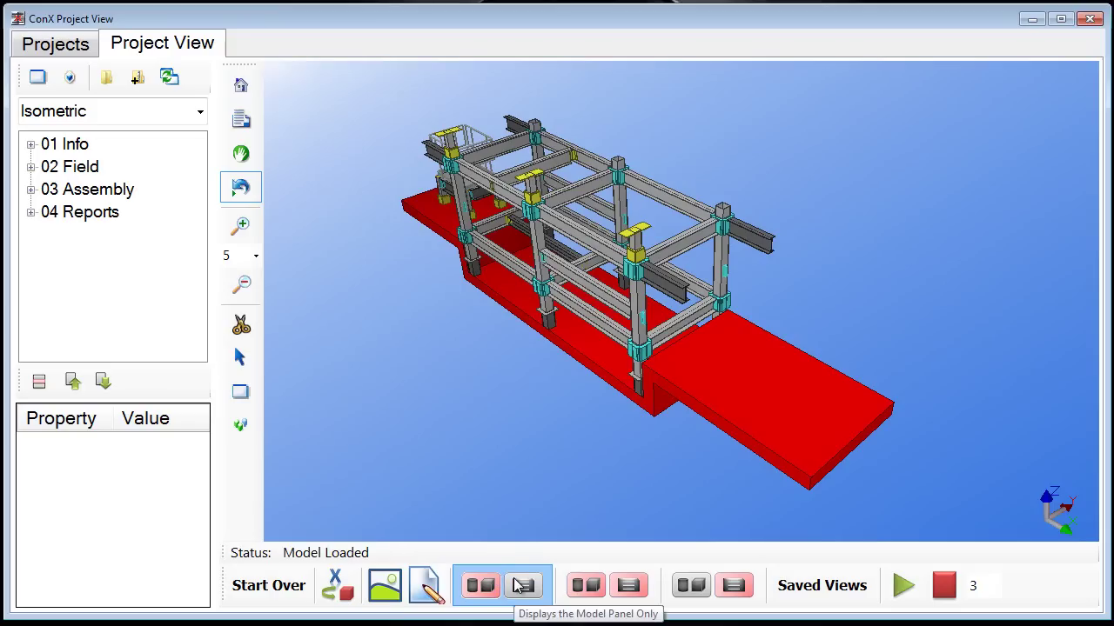
Step: Try the side-by-side and drawing-only layouts, ending on the model-only layout
left_click(614, 587)
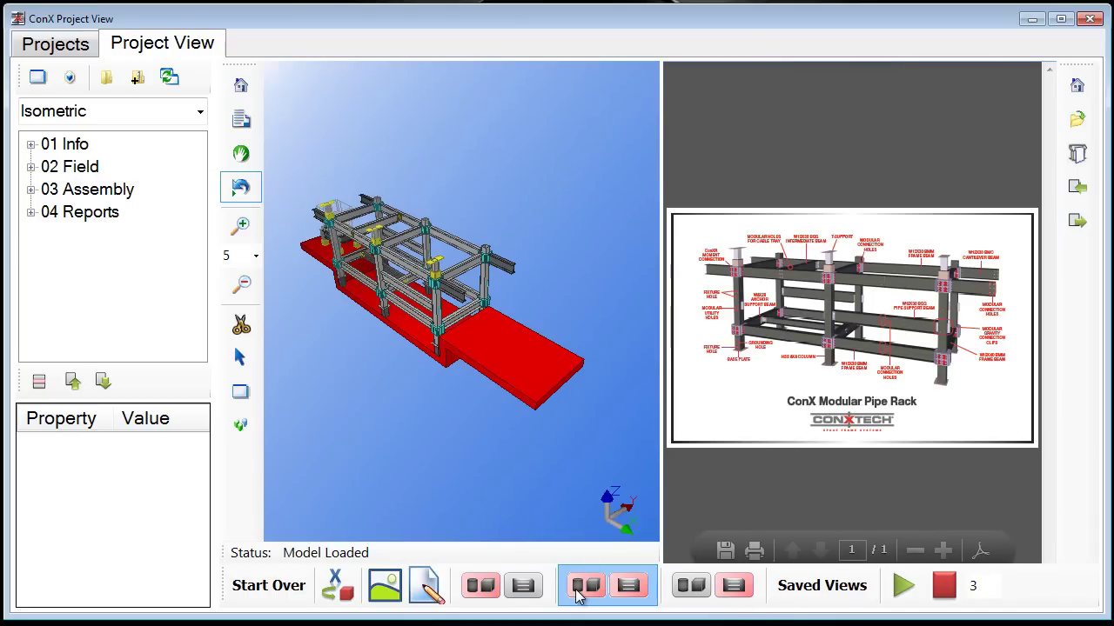
left_click(694, 588)
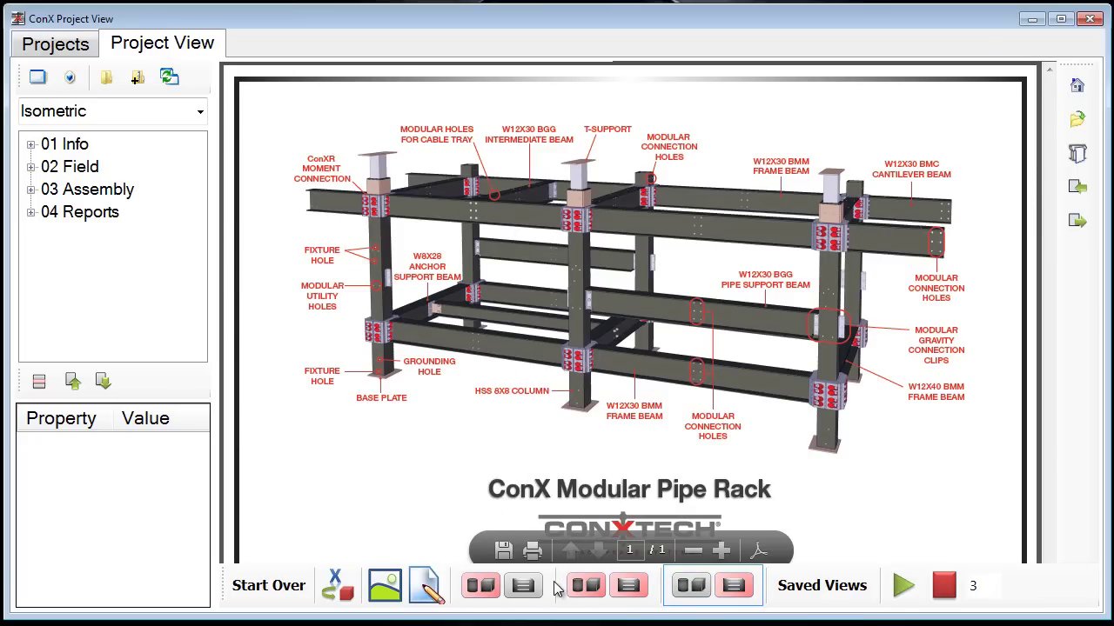
left_click(523, 585)
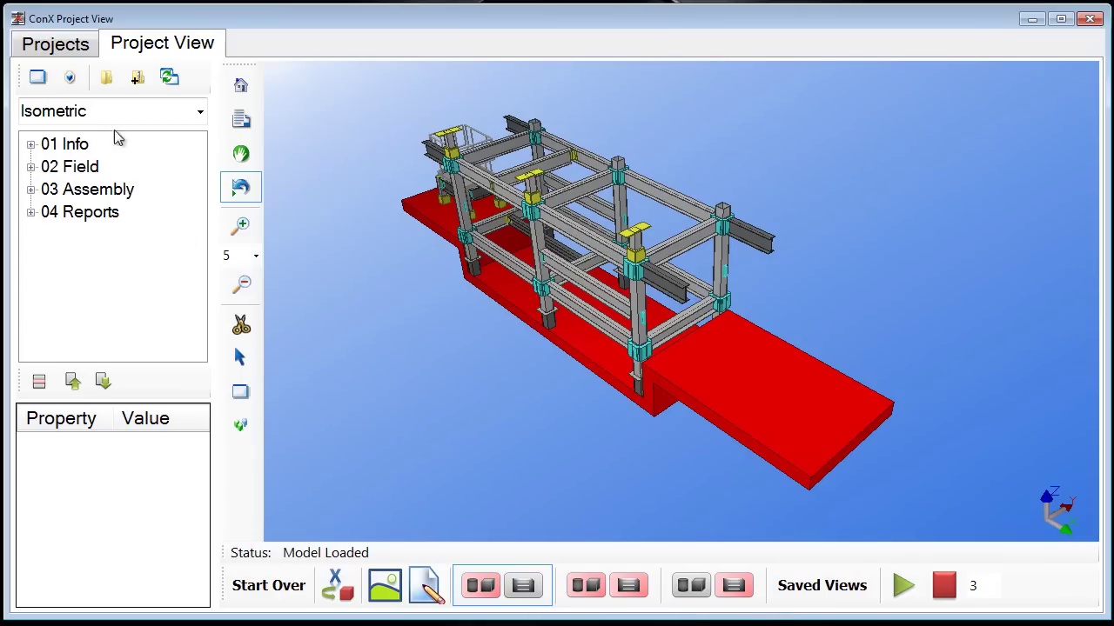
Step: Expand the 01 Info and 02 Field folders and view the Isometric and BFA-1 drawings, ending on Isometric
left_click(32, 145)
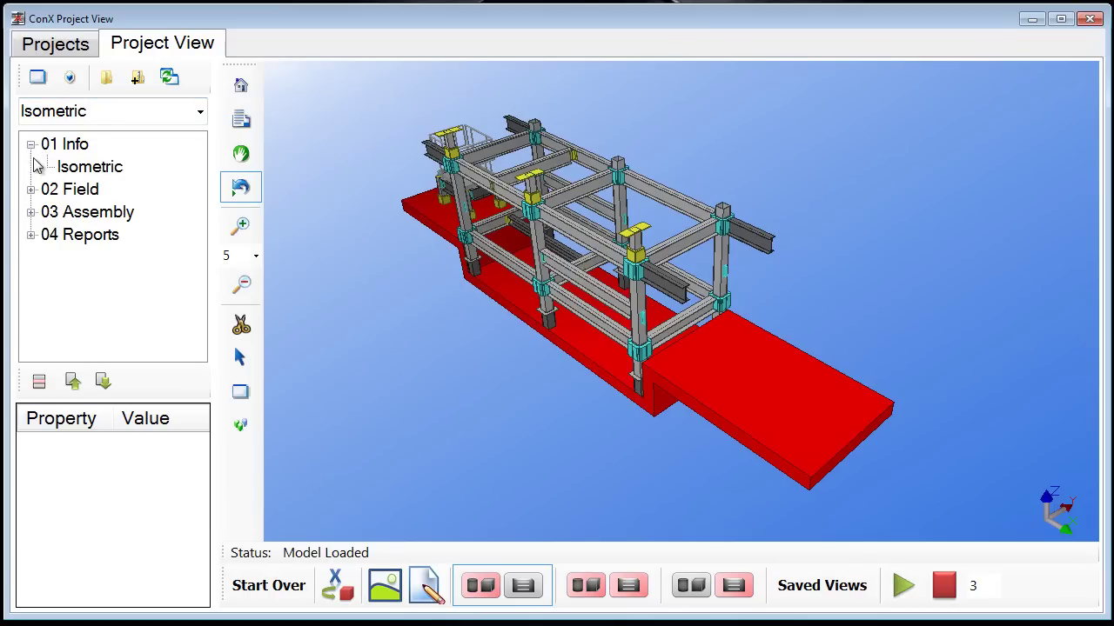
left_click(31, 188)
scroll(44, 194, "up", 1)
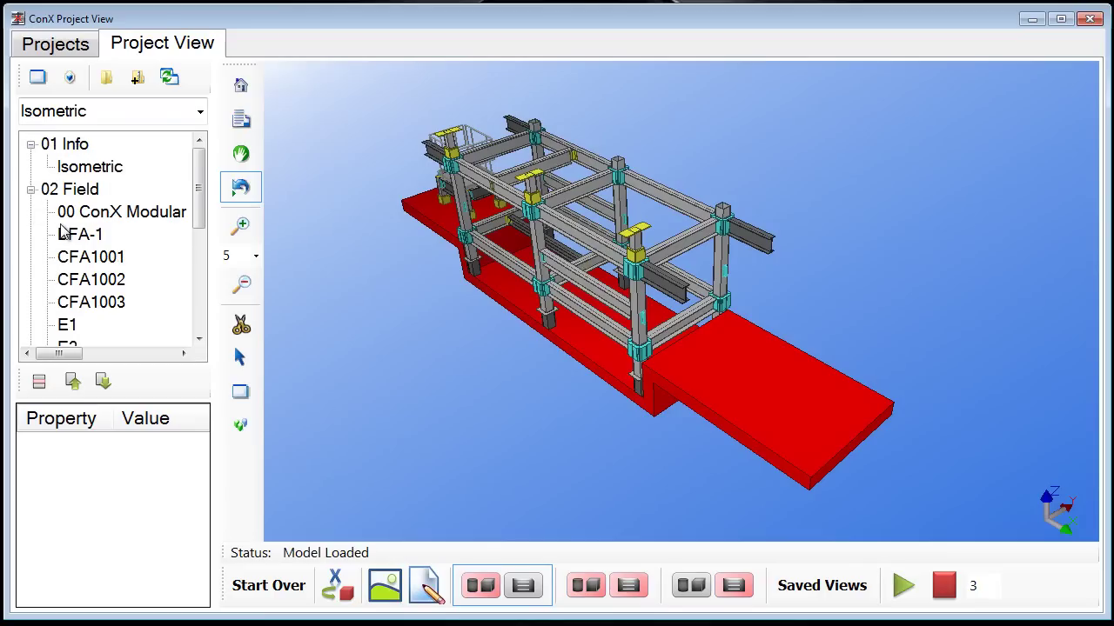
left_click(89, 166)
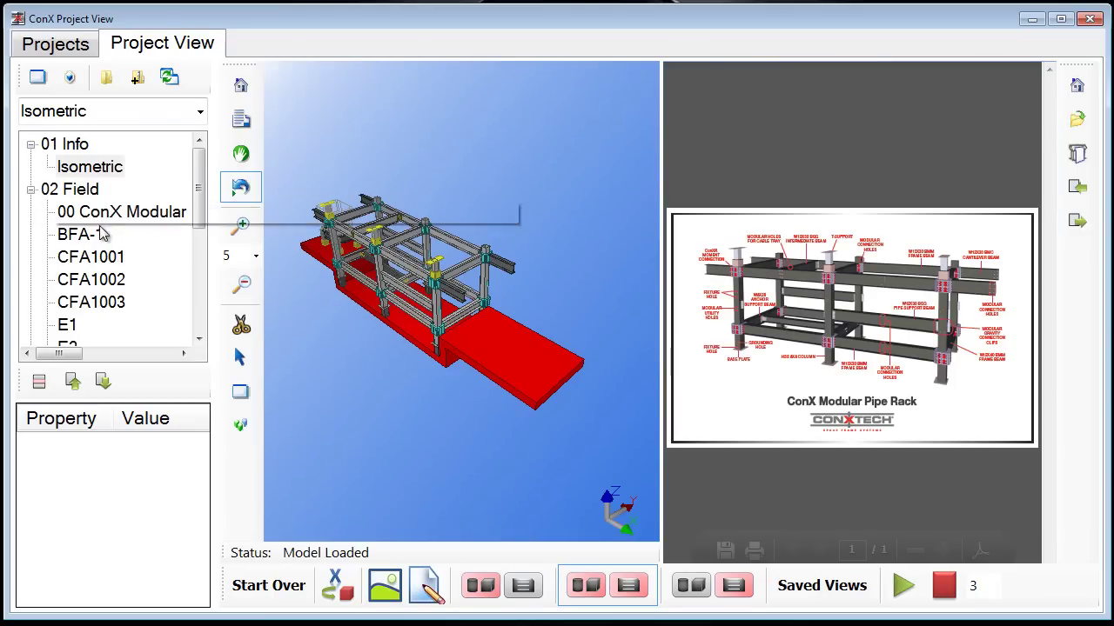
left_click(81, 238)
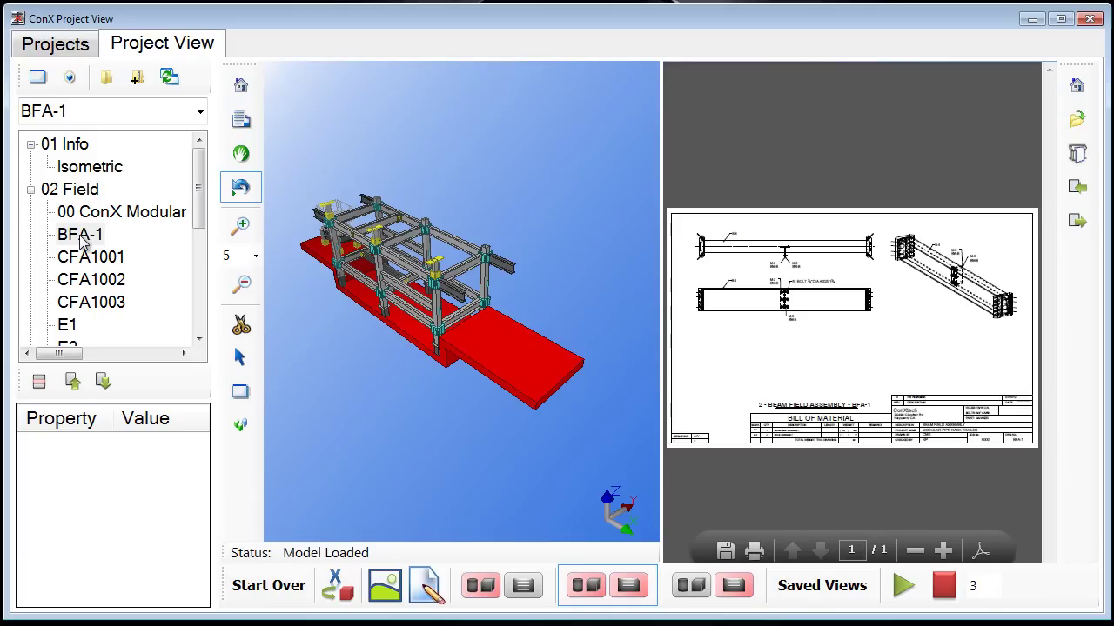
left_click(87, 168)
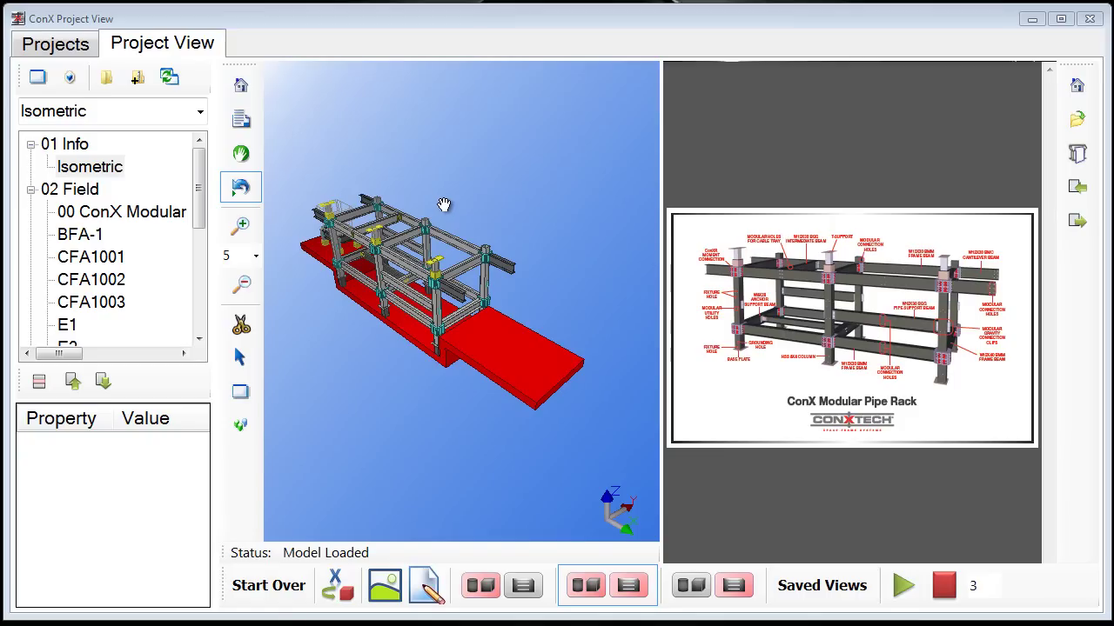
Step: Zoom in on the rack's end columns, and pan and rotate the model to inspect that corner
scroll(379, 211, "up", 4)
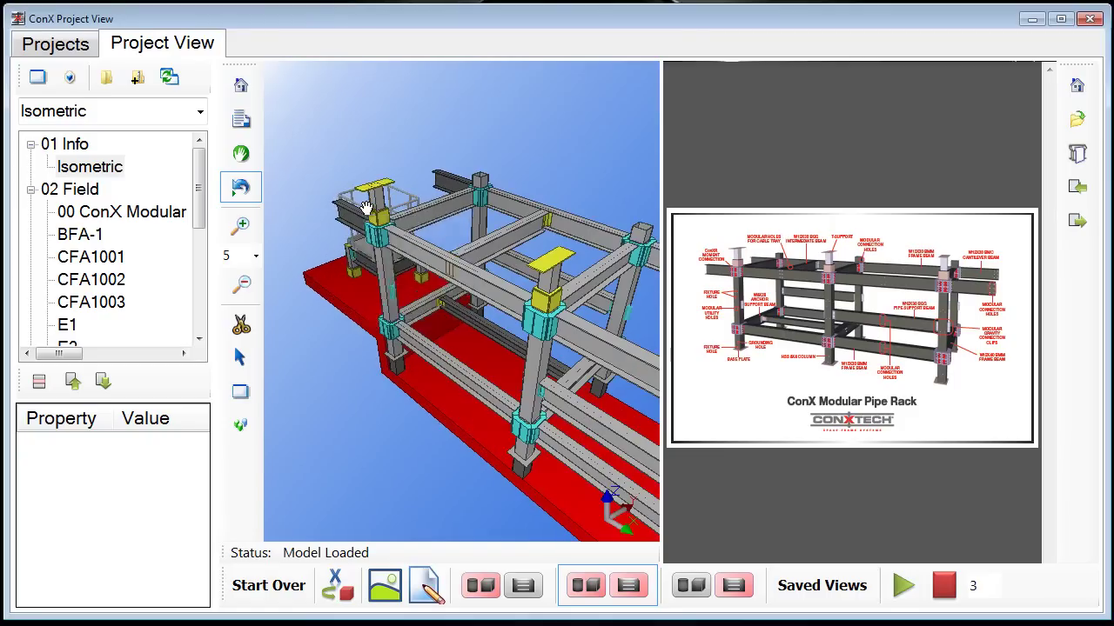
scroll(366, 209, "up", 2)
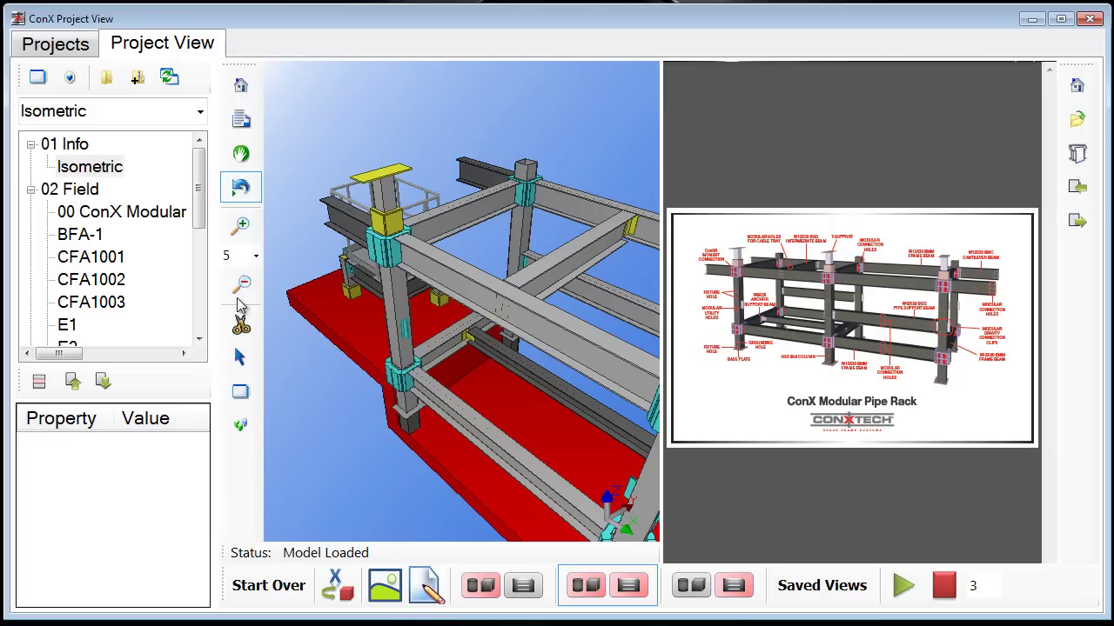
left_click(241, 153)
left_click_drag(319, 178, 378, 176)
left_click_drag(473, 295, 274, 206)
left_click(248, 200)
left_click_drag(358, 190, 318, 197)
Step: Zoom the model out and back in by 5, and check the available zoom increments
left_click(242, 283)
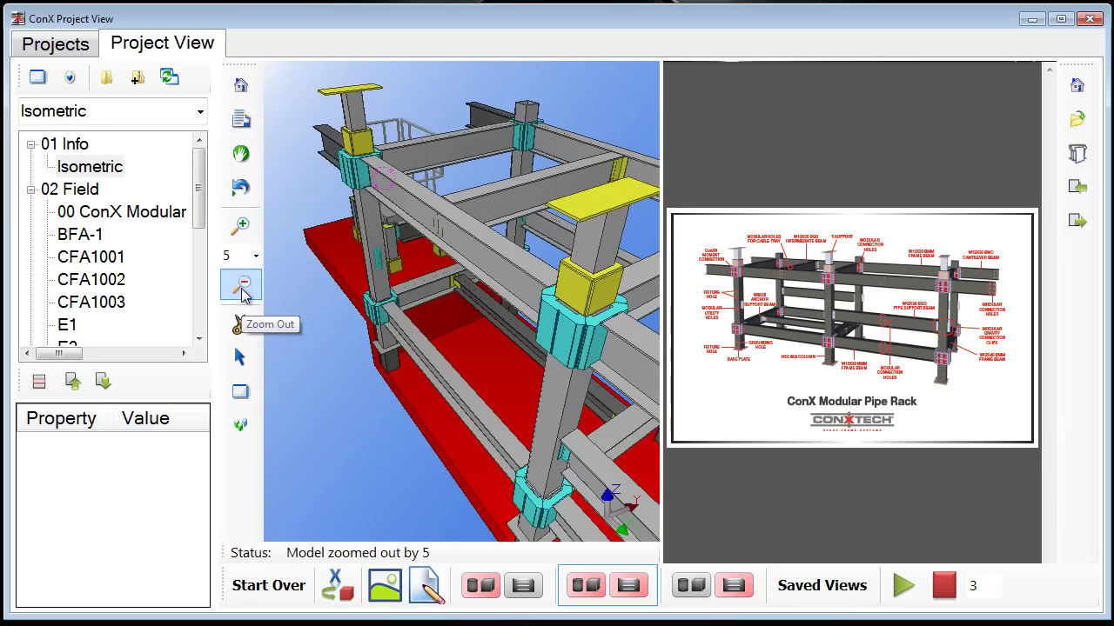
left_click(243, 227)
left_click(256, 259)
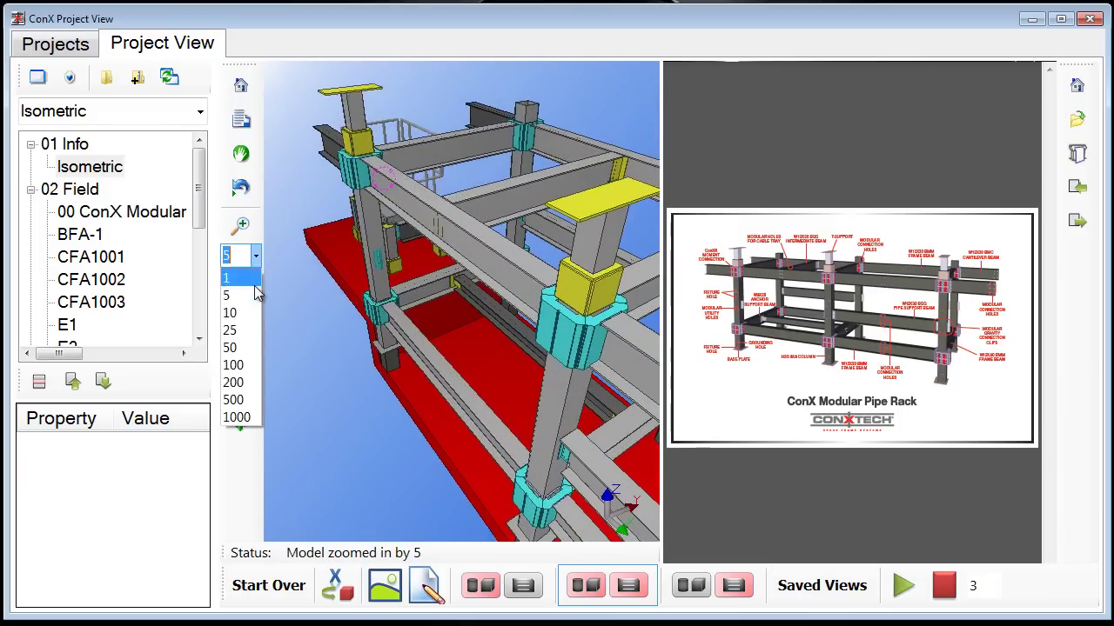
left_click(255, 260)
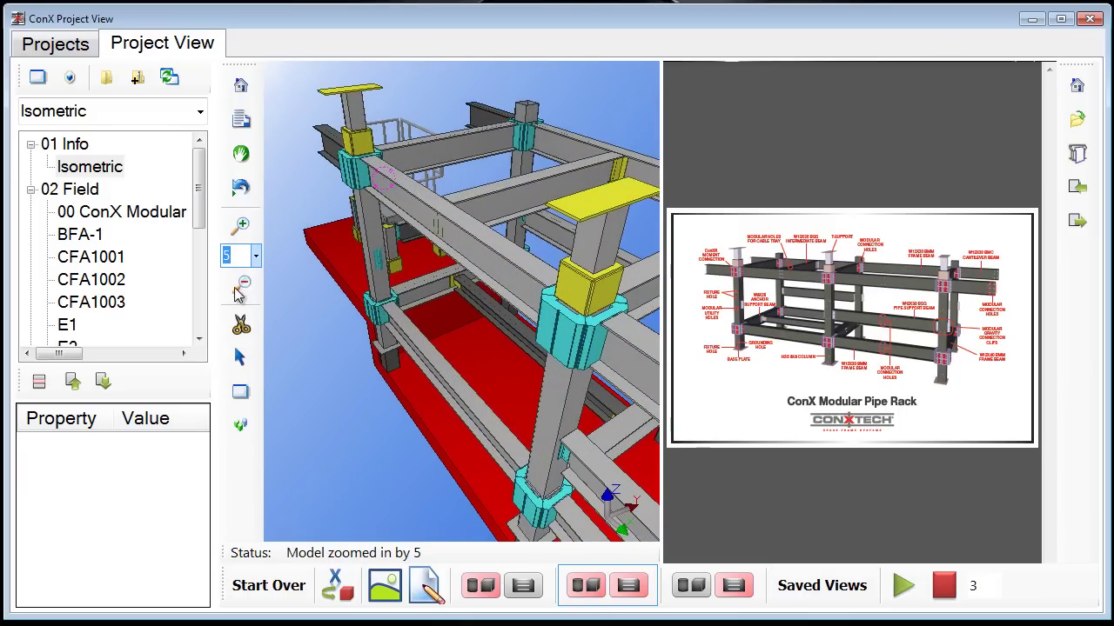
left_click(230, 257)
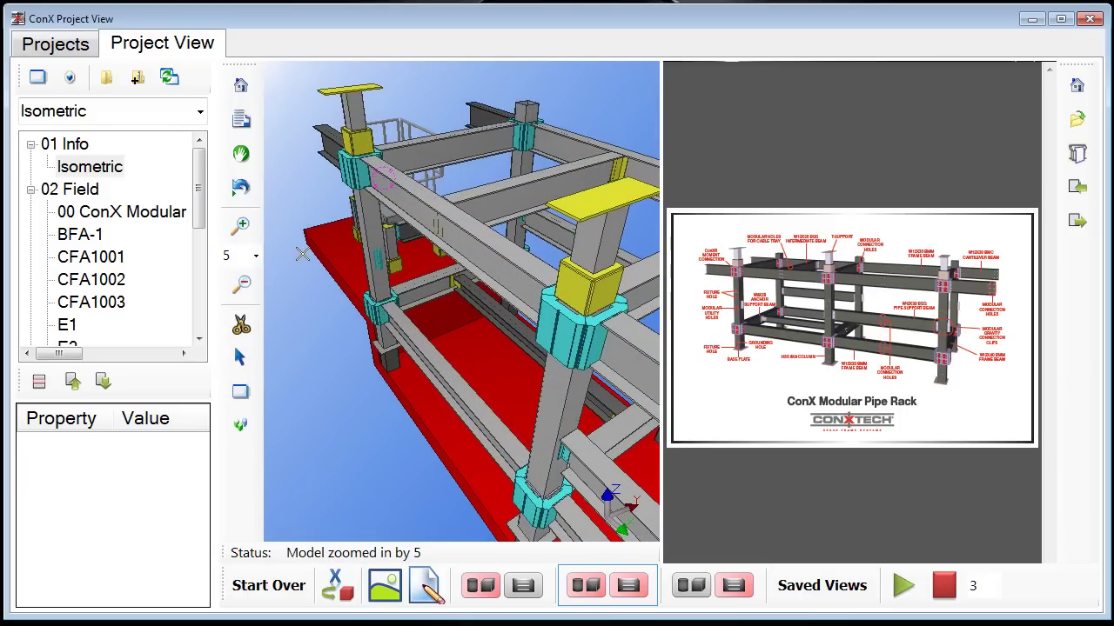
Step: Select the upper beam that joins the two columns at the platform end of the rack
left_click_drag(304, 248, 387, 249)
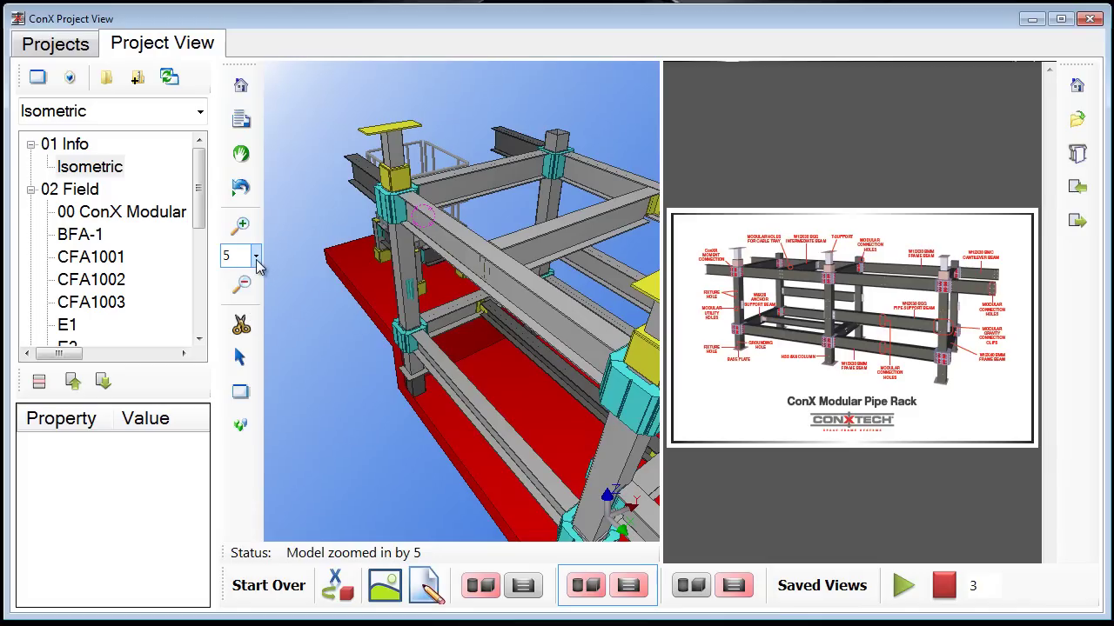
left_click(320, 255)
left_click(319, 255)
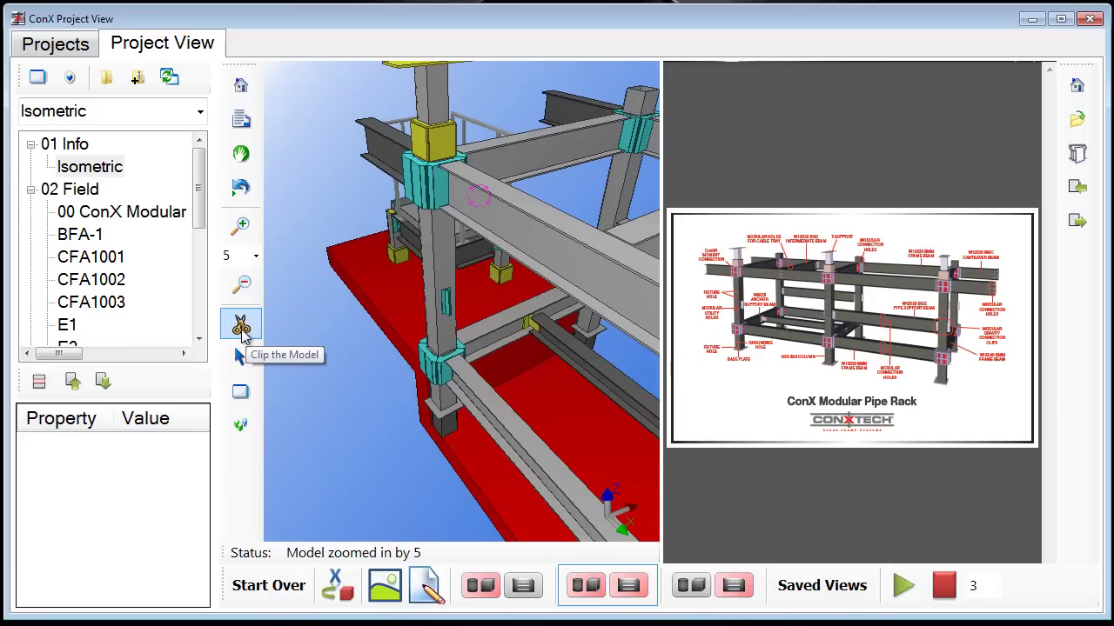
left_click(244, 352)
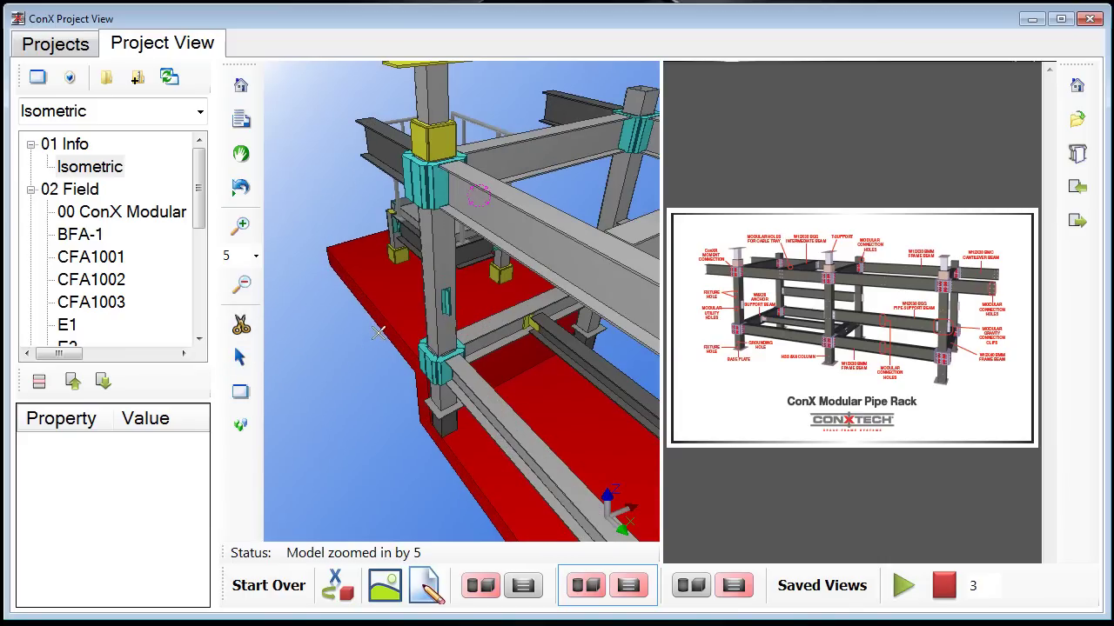
left_click_drag(369, 332, 344, 344)
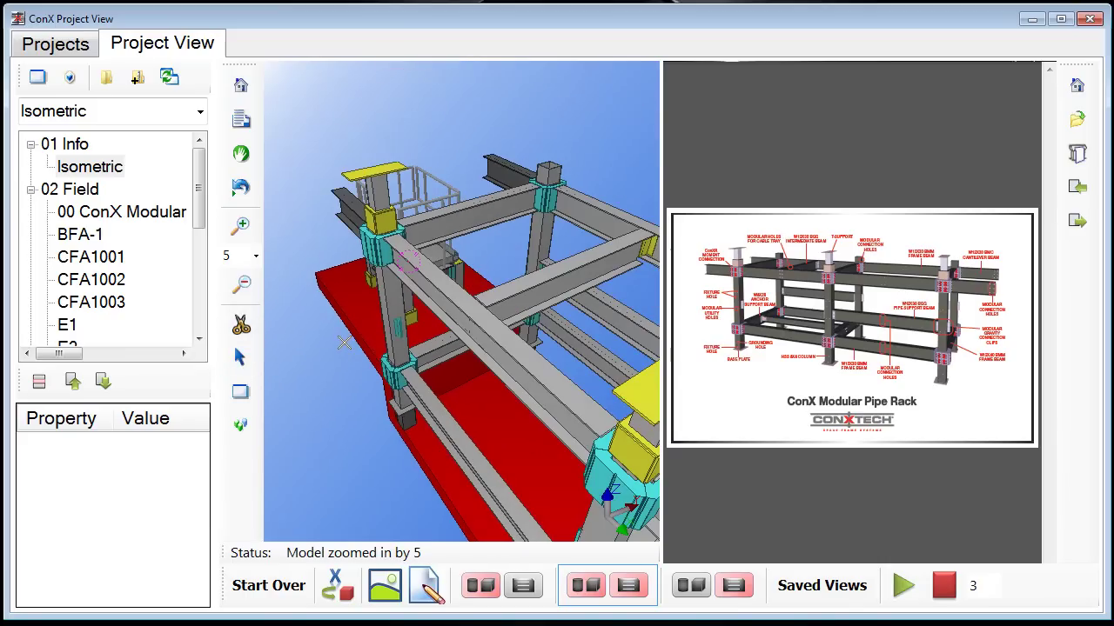
left_click(242, 360)
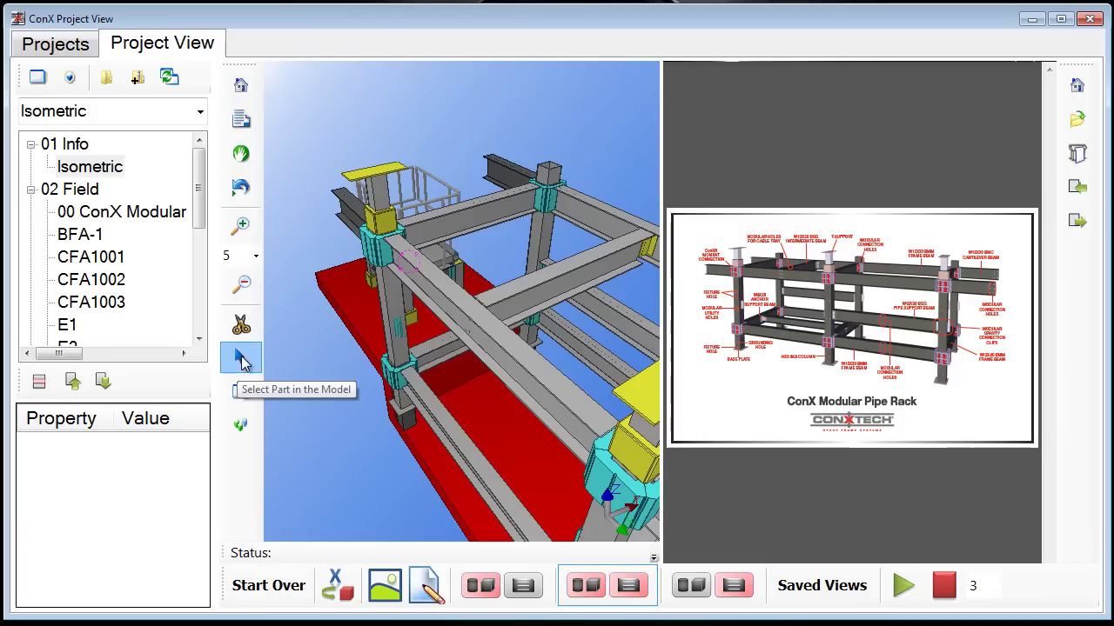
left_click(484, 221)
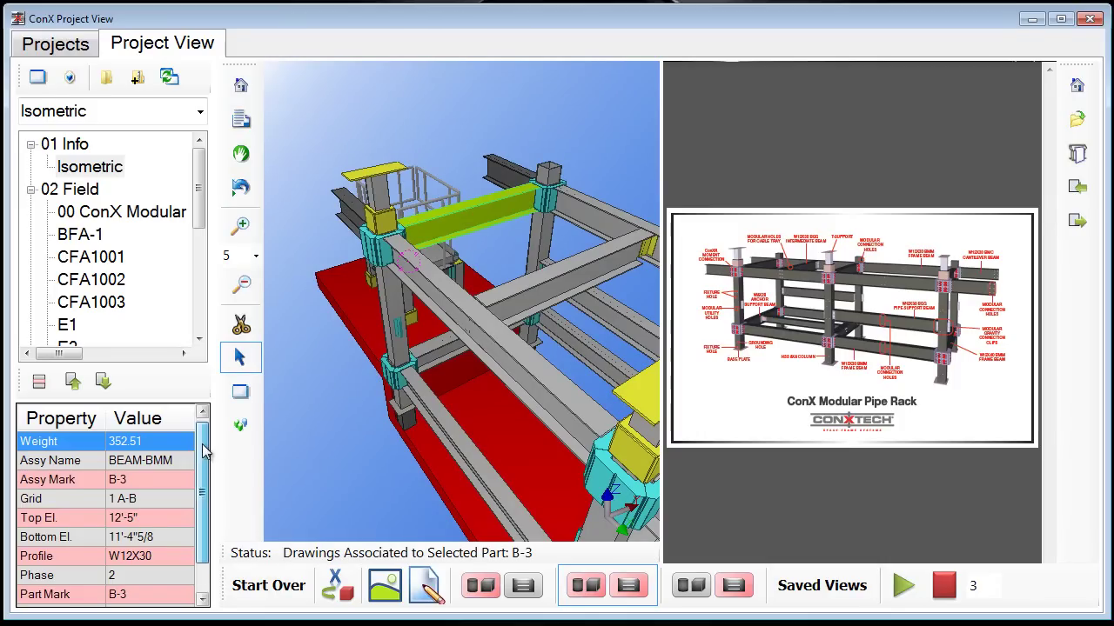
Step: Review the selected beam's property list and open its associated drawing B-3
scroll(193, 488, "down", 1)
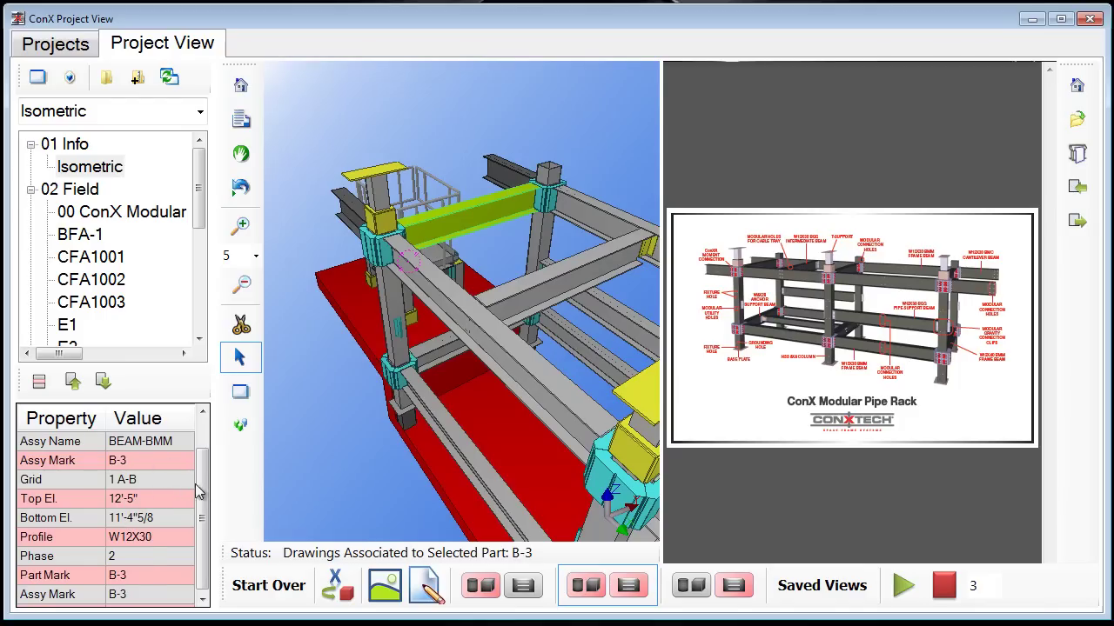
scroll(200, 470, "up", 1)
scroll(200, 454, "down", 2)
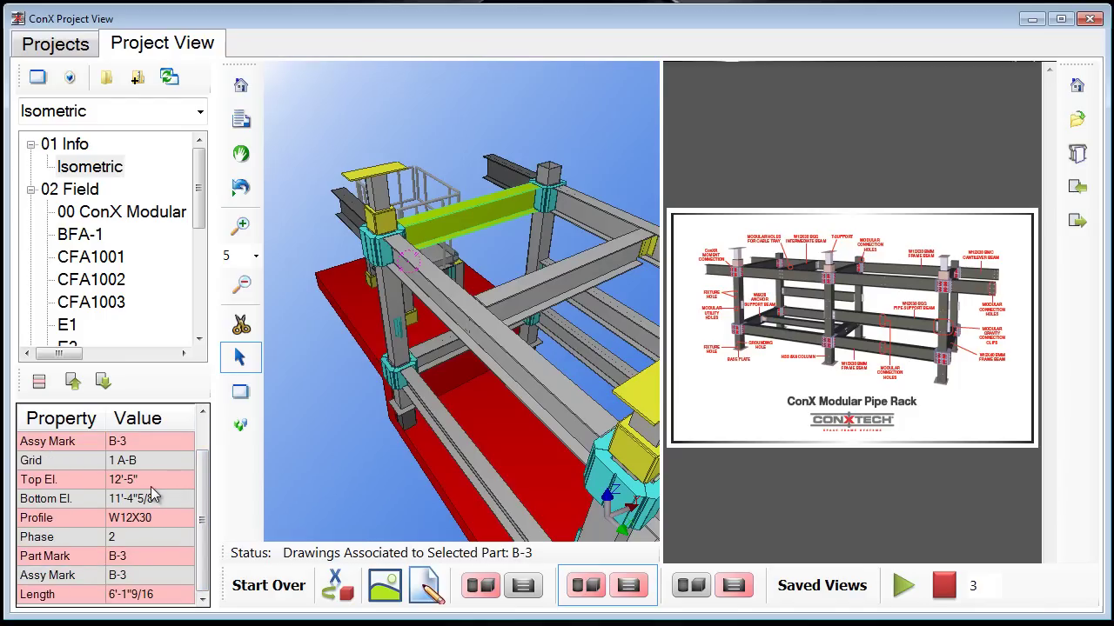
scroll(200, 490, "up", 2)
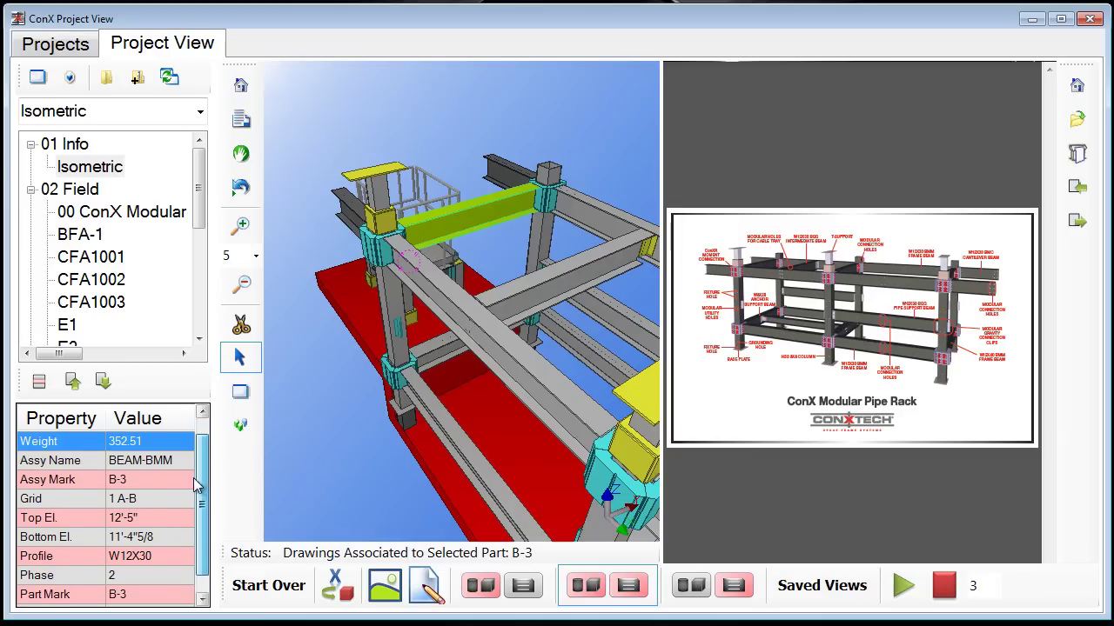
scroll(197, 485, "down", 1)
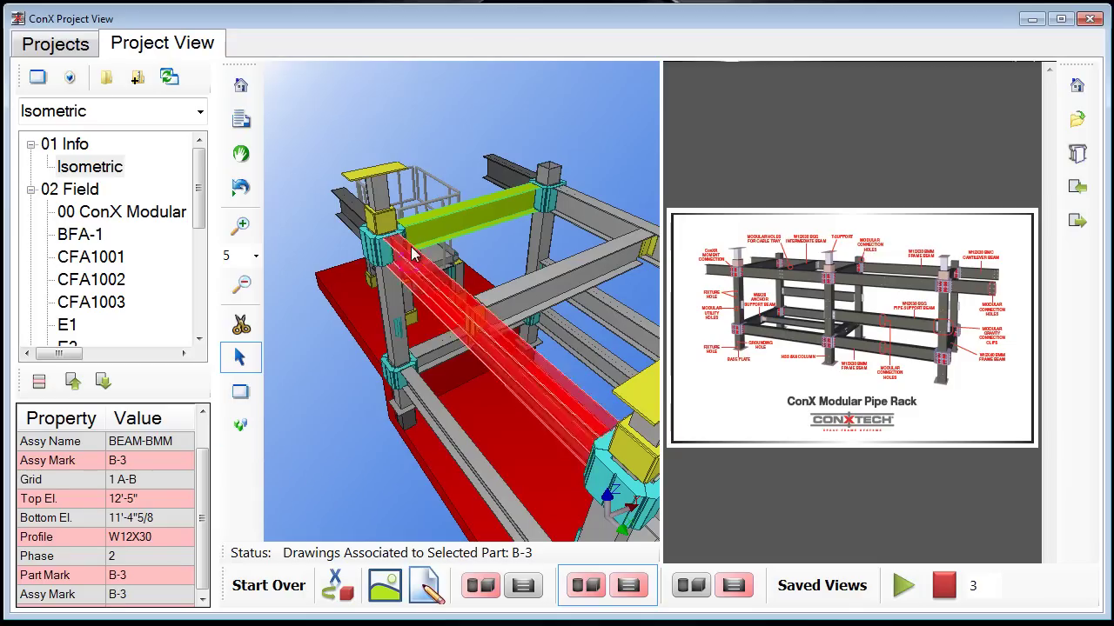
left_click(240, 393)
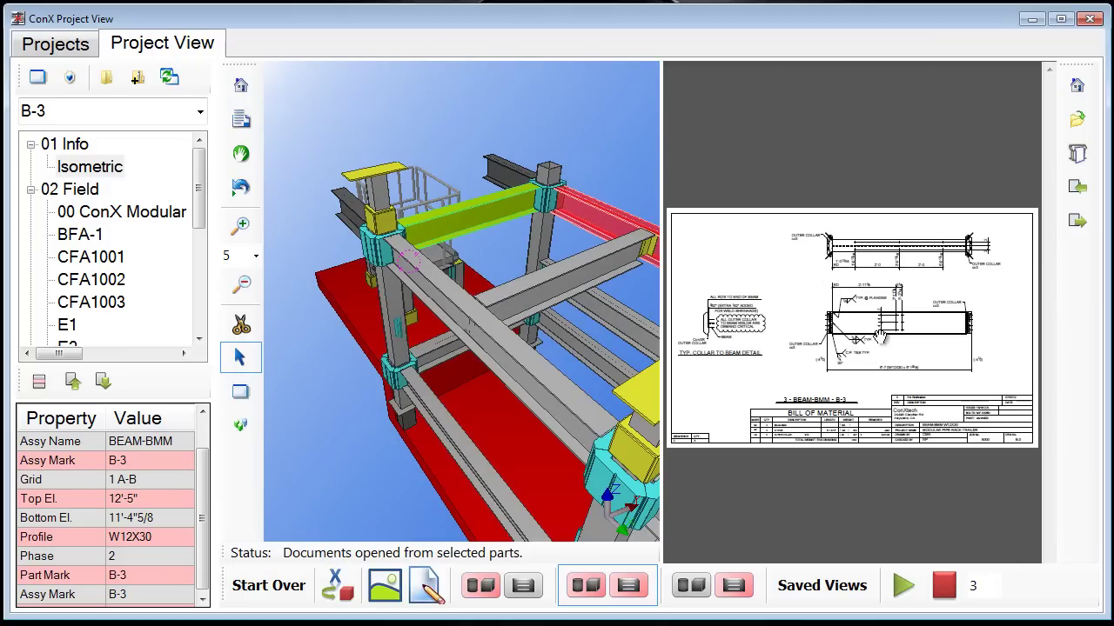
Step: Compare the drawing-only, combined and model-only layouts, and return to the combined model and drawing layout
mouse_move(481, 230)
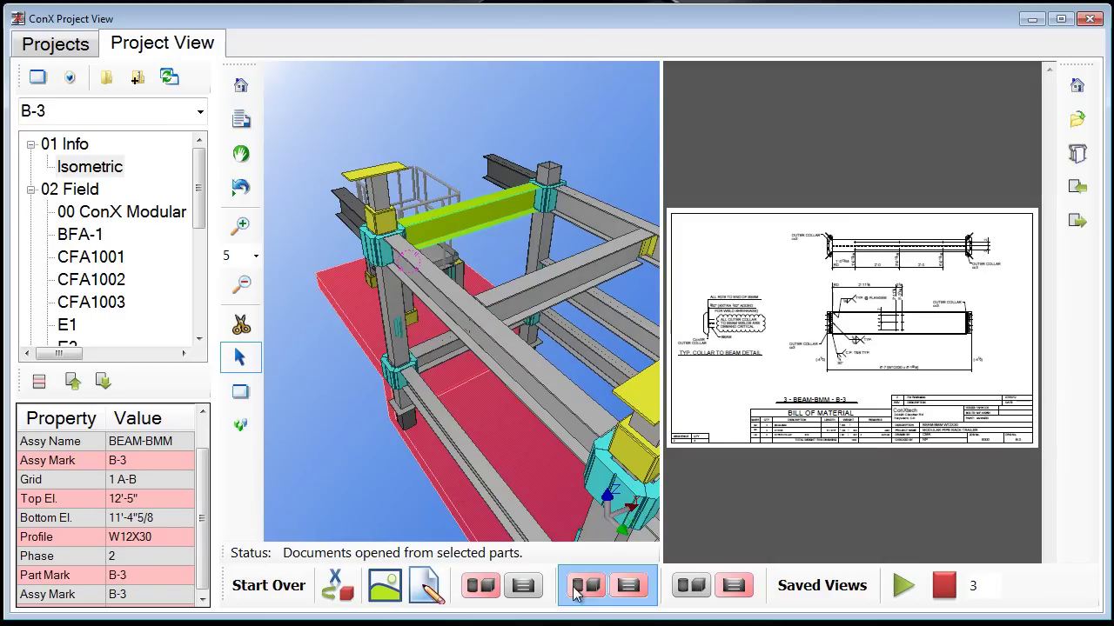
left_click(690, 587)
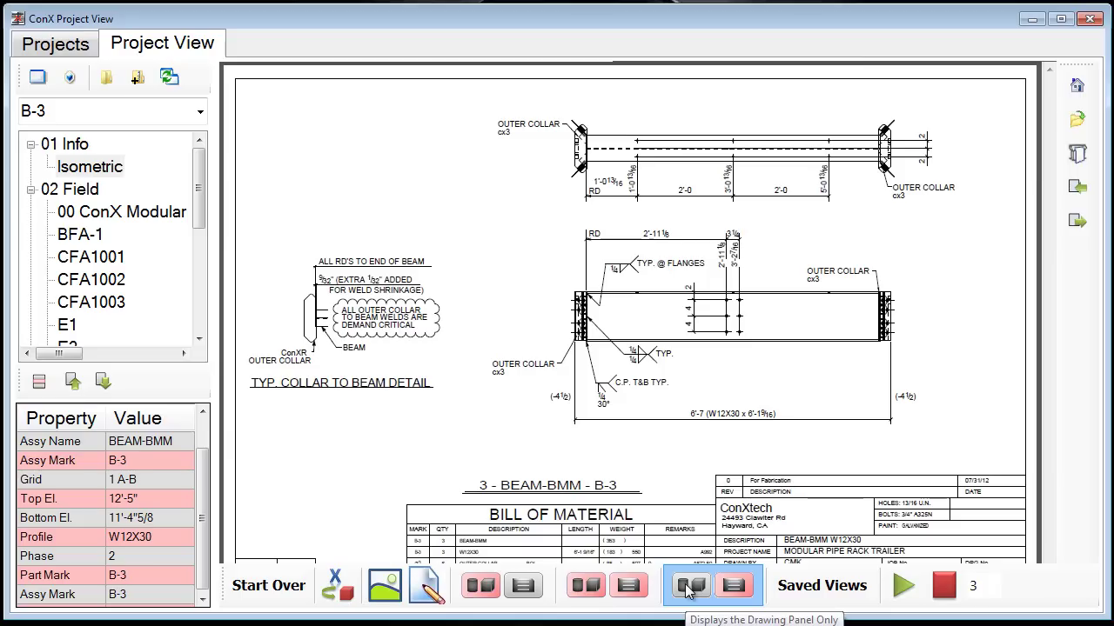
left_click(606, 588)
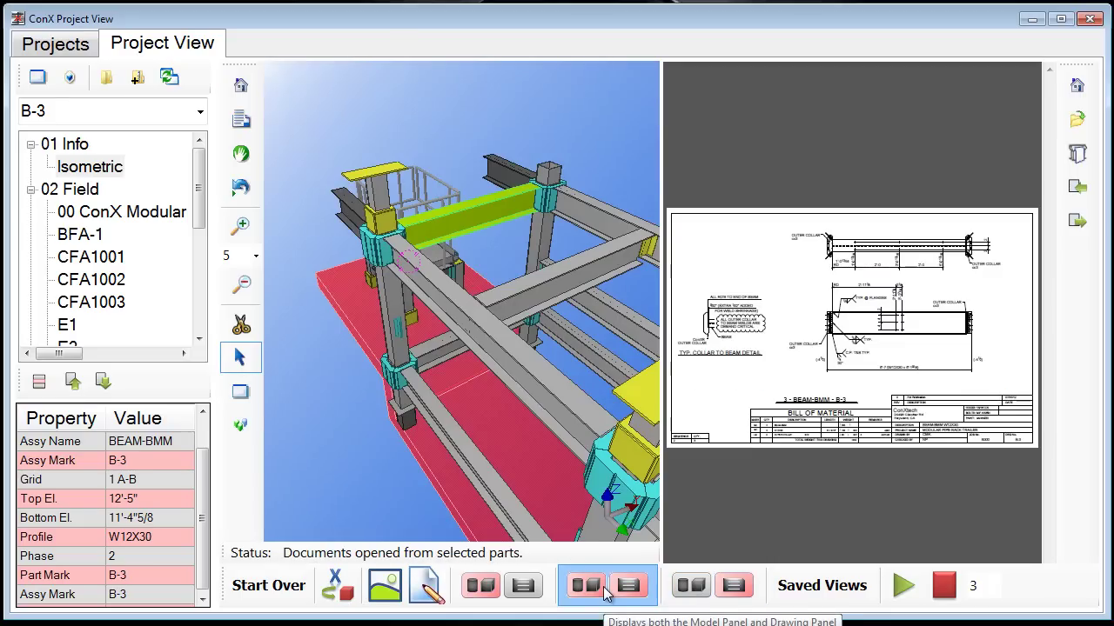
left_click(480, 586)
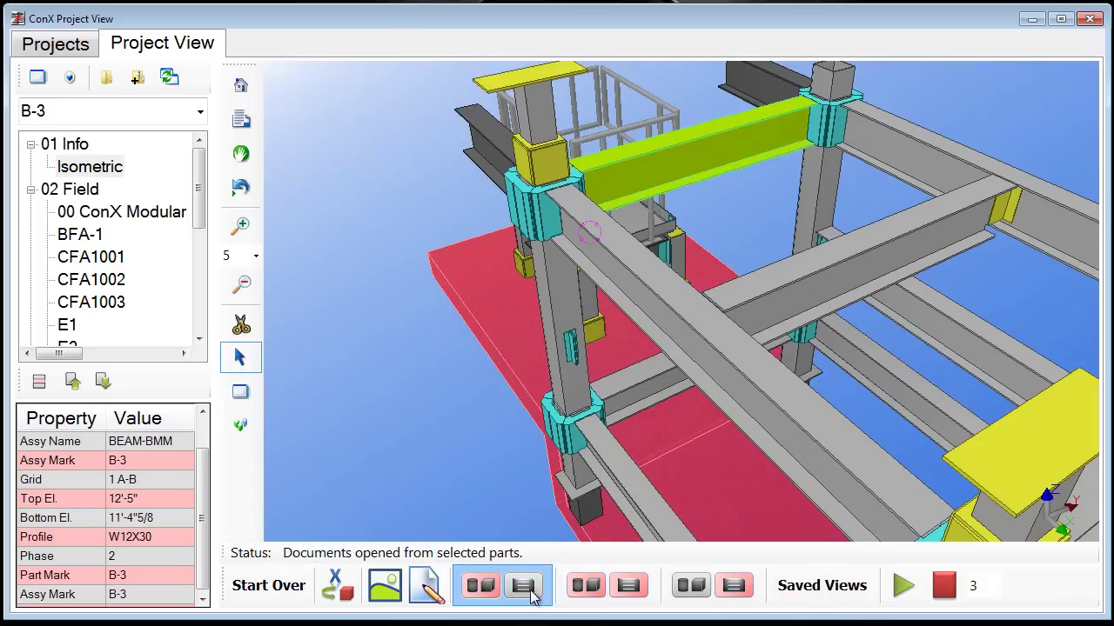
left_click(590, 594)
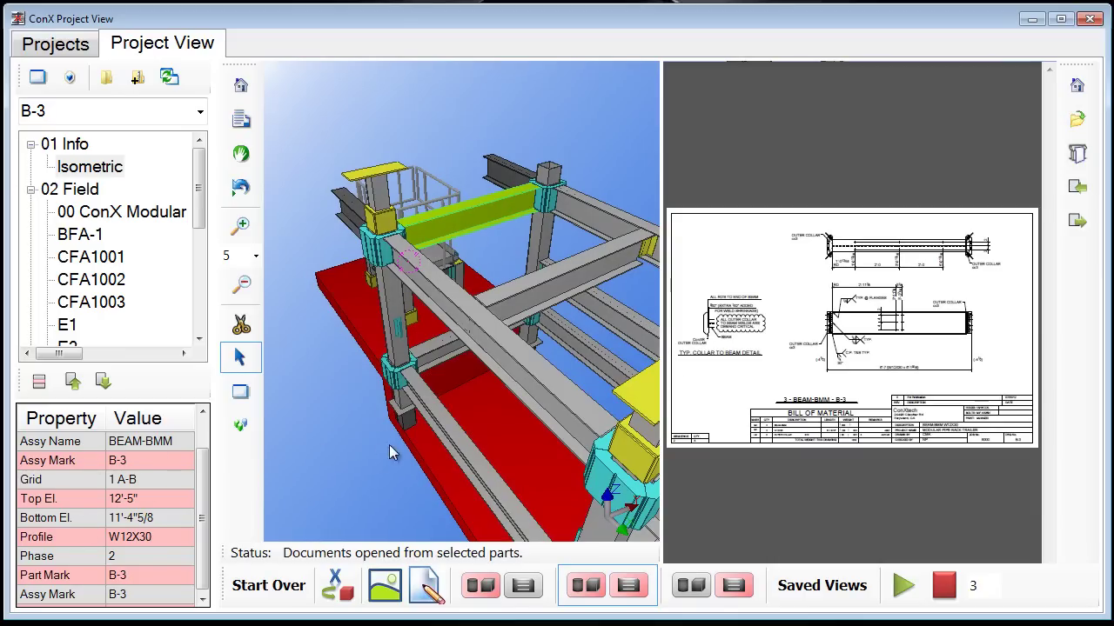
Step: Expand the 03 Assembly folder in the project tree and open drawing B-6
middle_click_drag(358, 443, 345, 426)
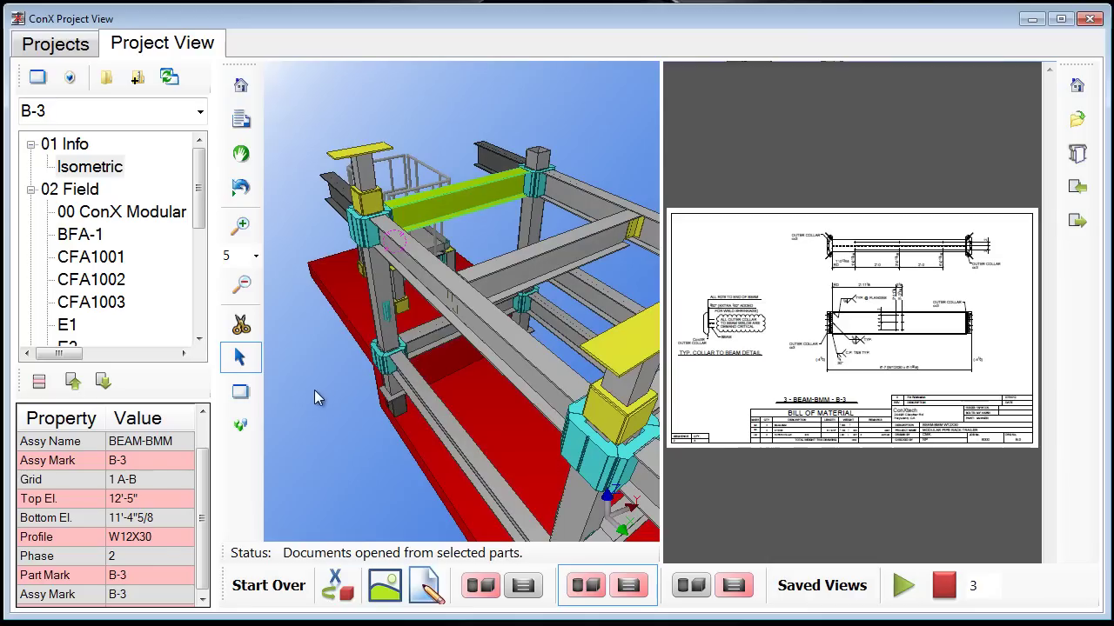
middle_click_drag(312, 387, 320, 343)
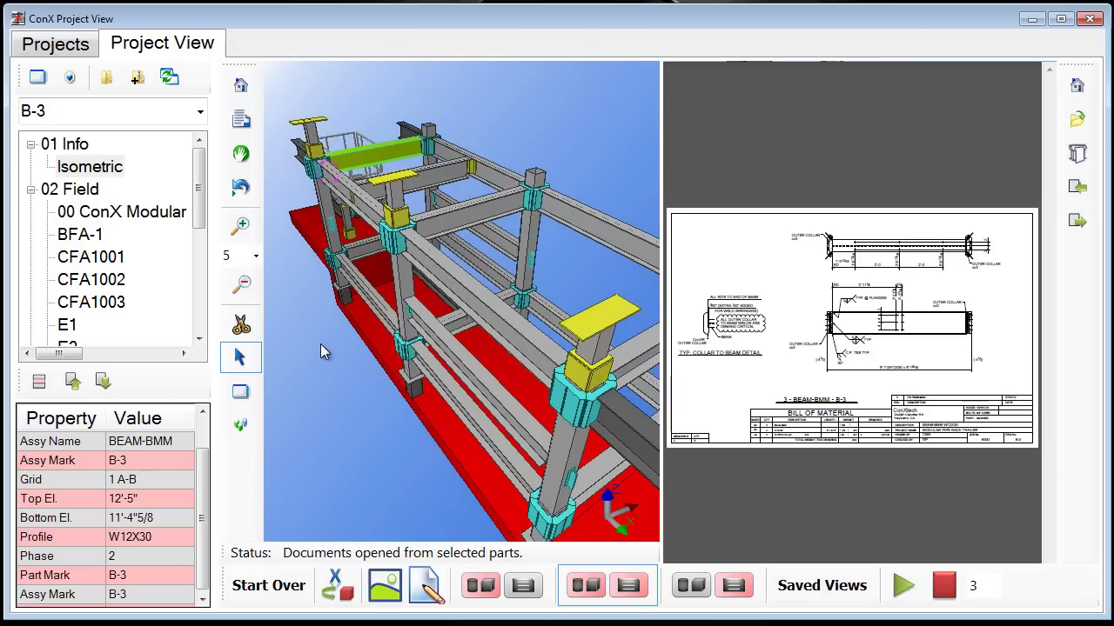
left_click_drag(199, 217, 200, 242)
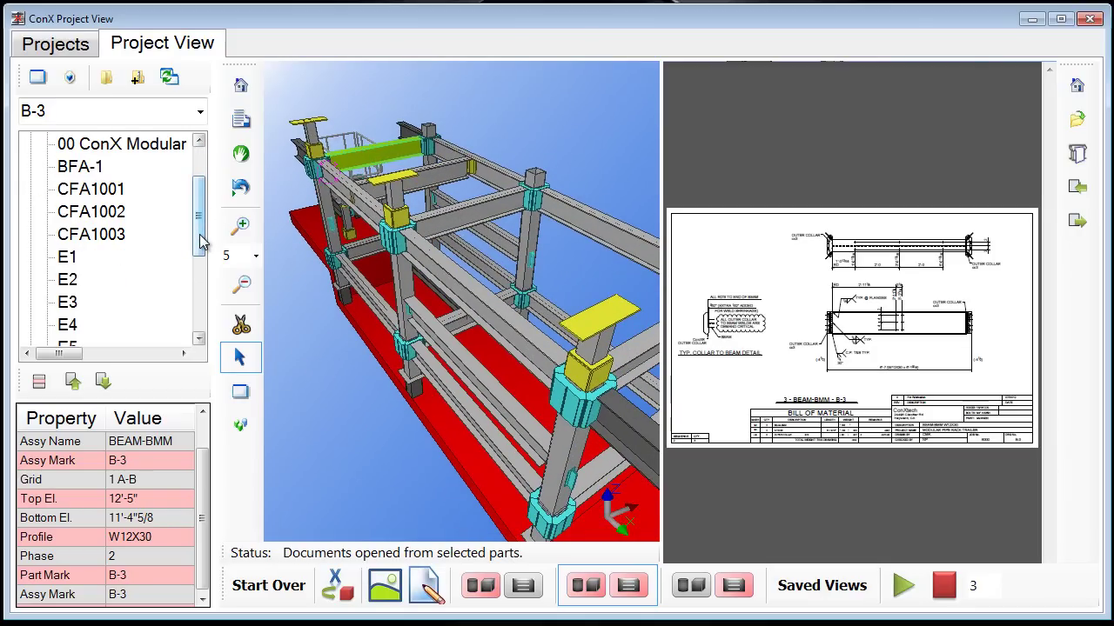
left_click_drag(199, 230, 195, 303)
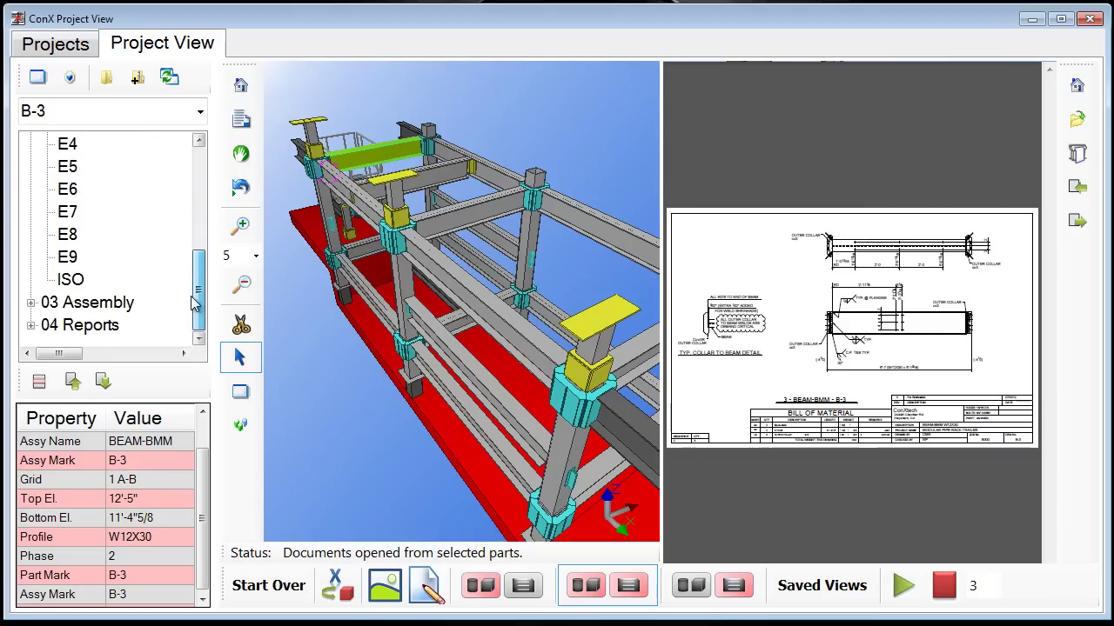
left_click(30, 302)
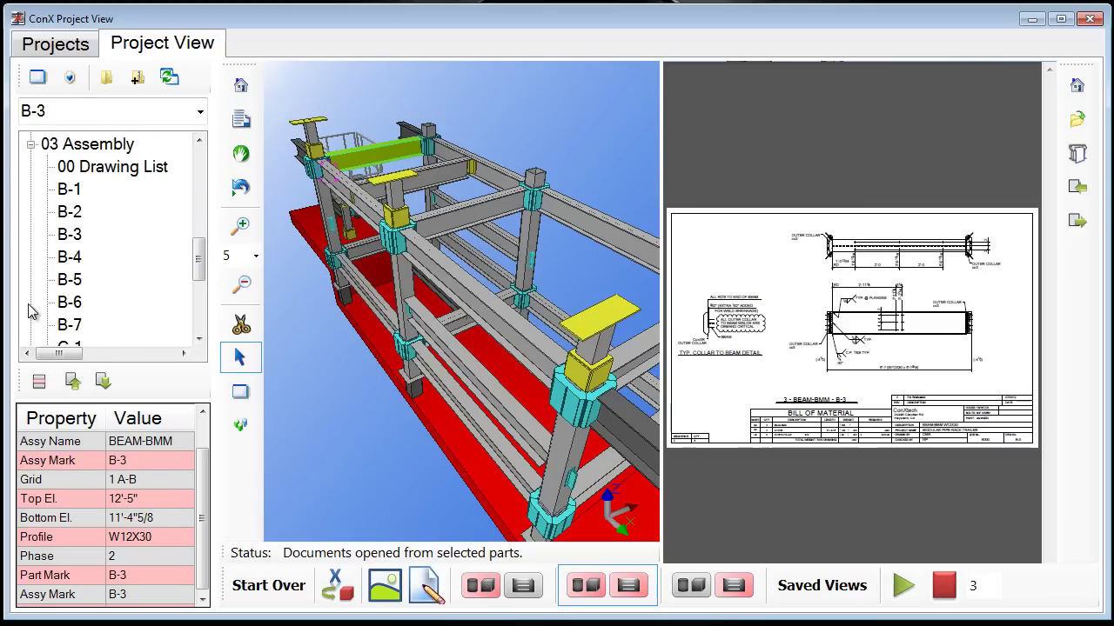
left_click(73, 306)
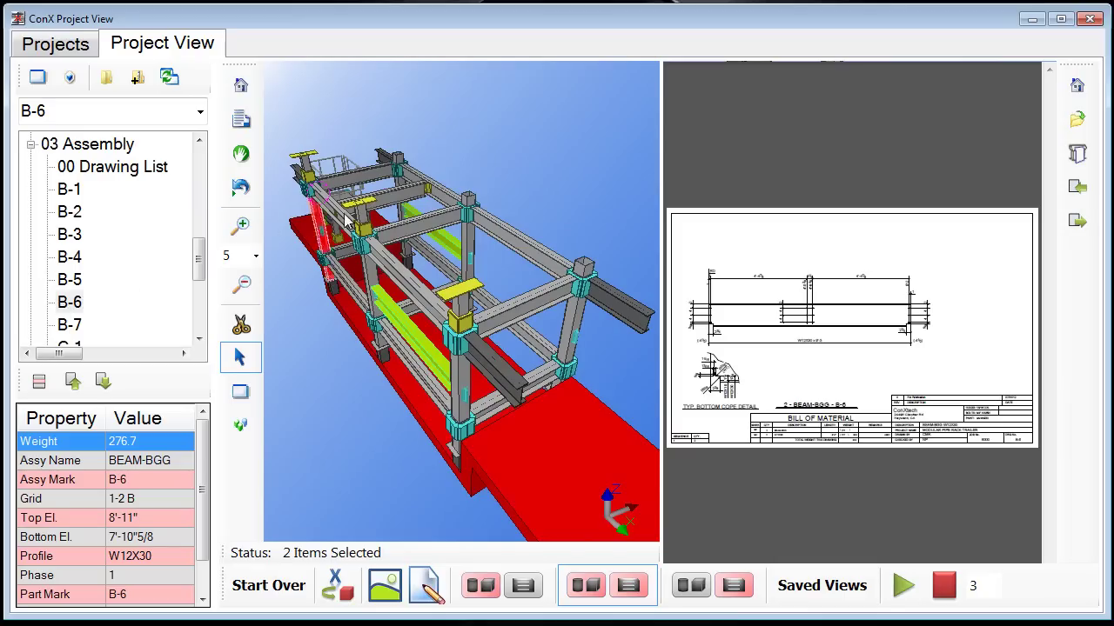
Step: Zoom out and pan the model to examine where the highlighted B-6 beams sit in the rack
mouse_move(430, 225)
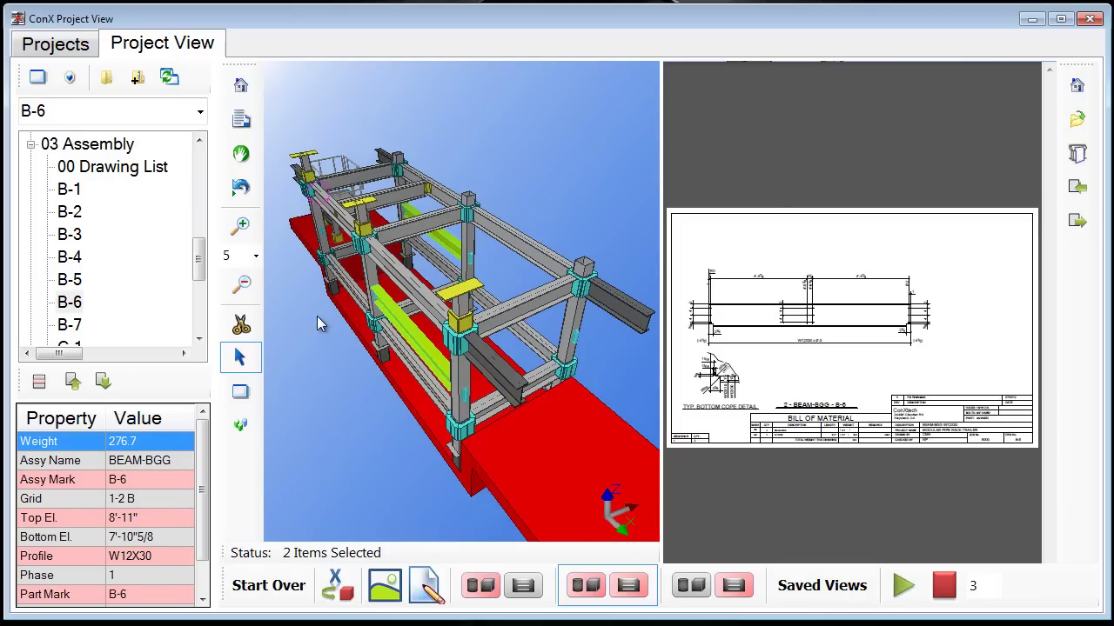
scroll(331, 309, "down", 2)
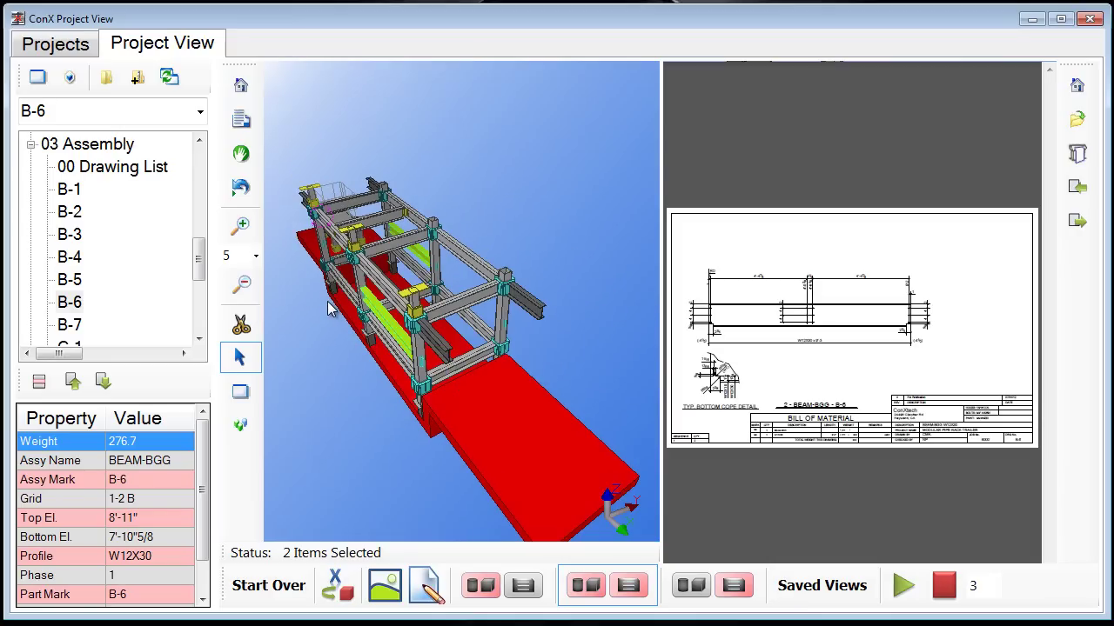
mouse_move(329, 308)
middle_mouse_down()
mouse_move(315, 313)
mouse_move(317, 303)
middle_mouse_up()
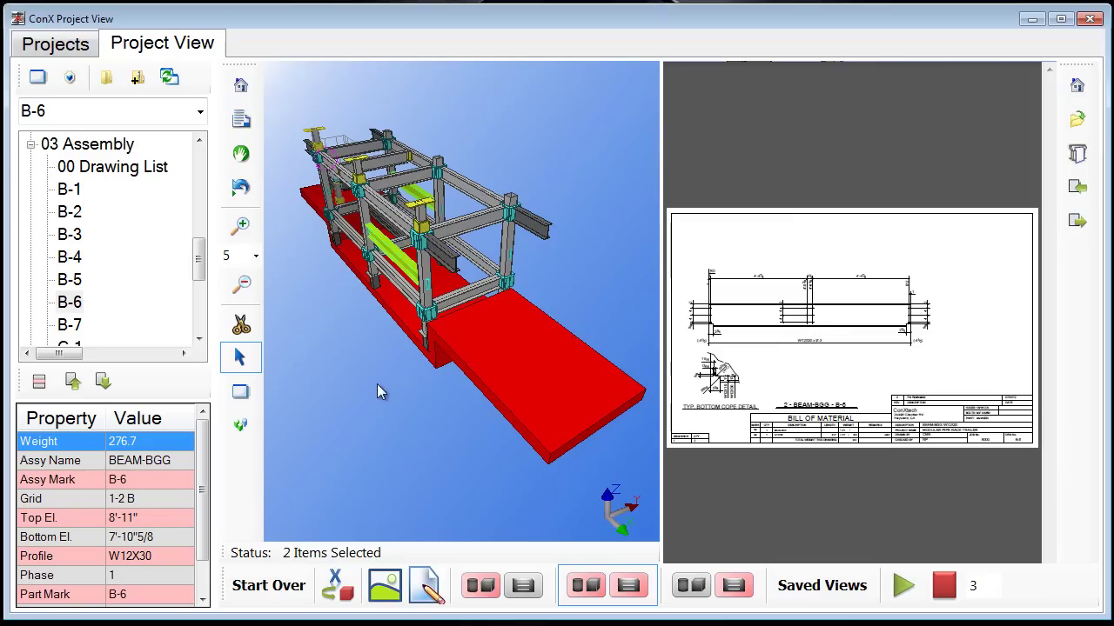
middle_click_drag(376, 383, 368, 405)
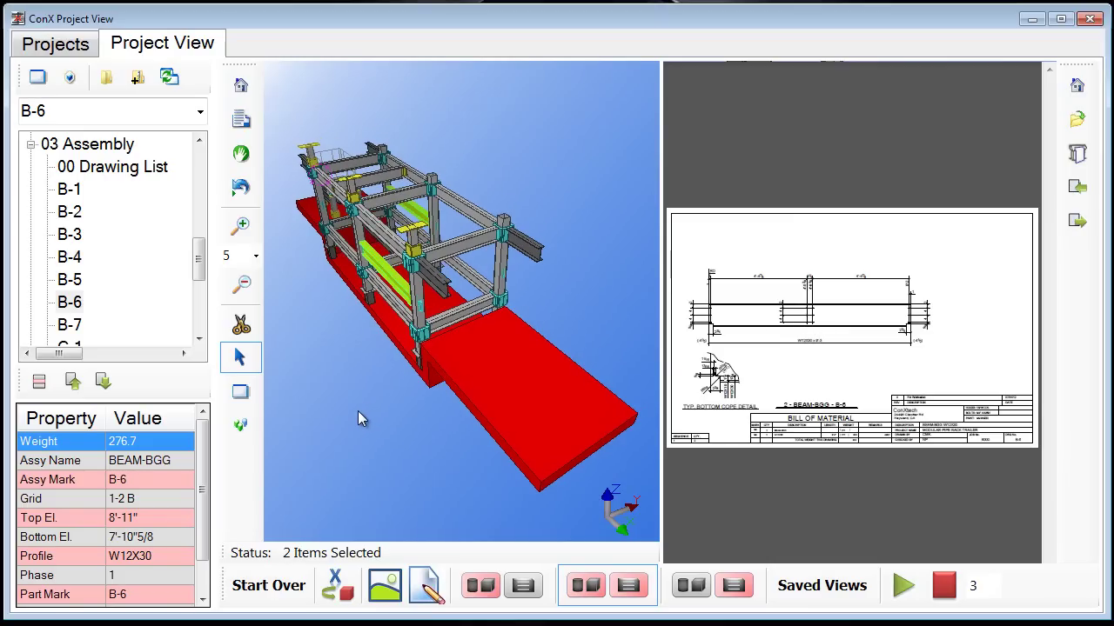
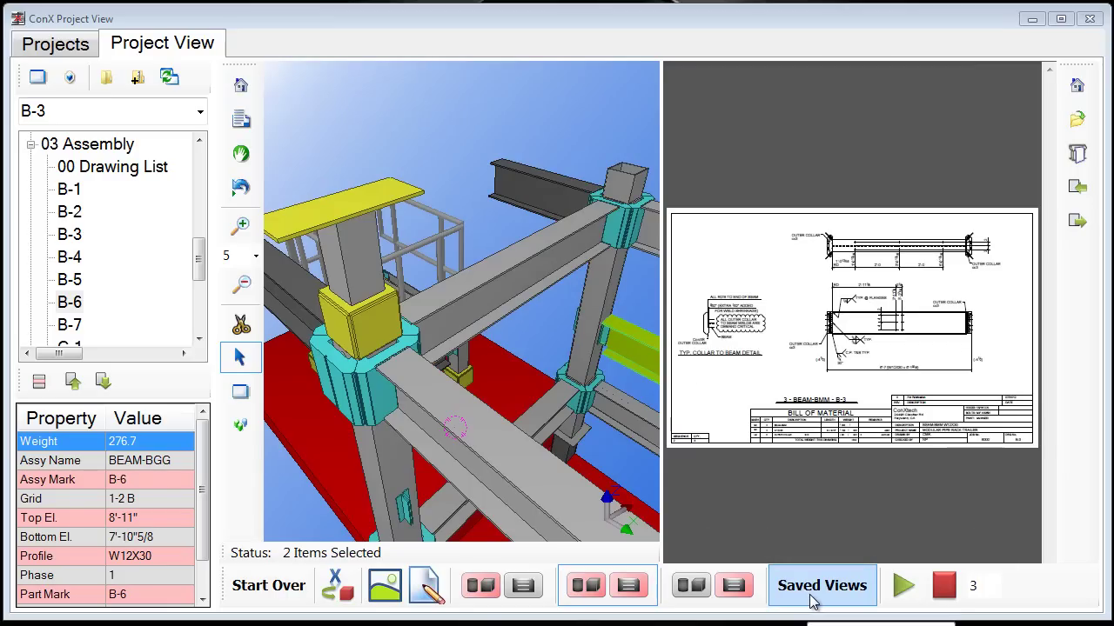
Step: Add a saved view titled "Comment Test" with the comment "My New Comment", framing the rack's upper corner beam beside drawing B-3
left_click(812, 592)
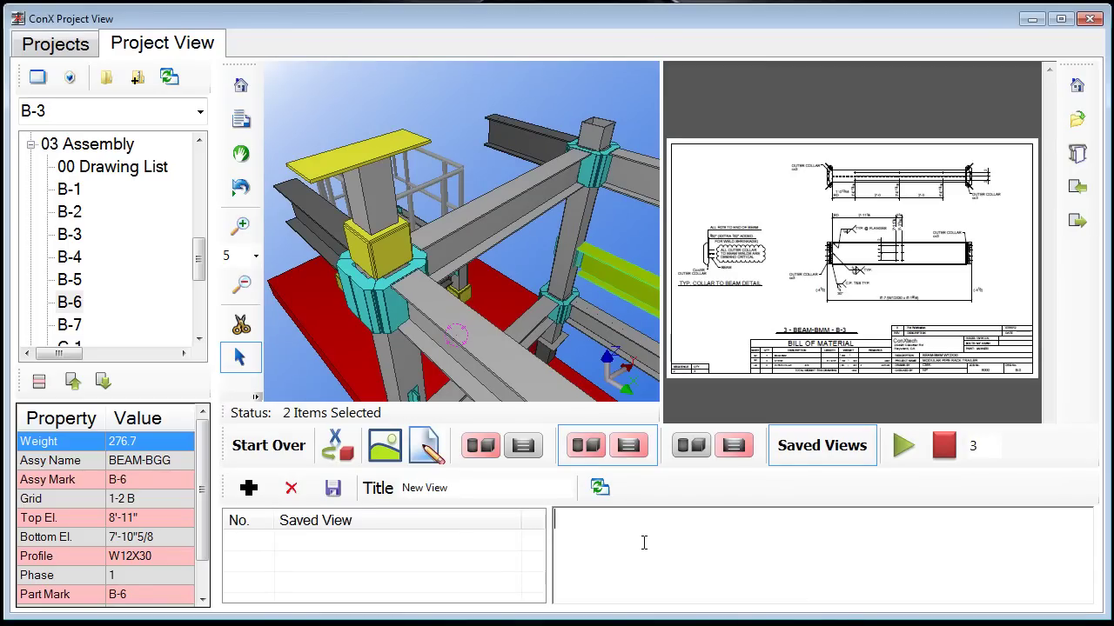
middle_click_drag(530, 249, 576, 177)
mouse_move(441, 281)
middle_mouse_down()
mouse_move(455, 209)
mouse_move(531, 156)
middle_mouse_up()
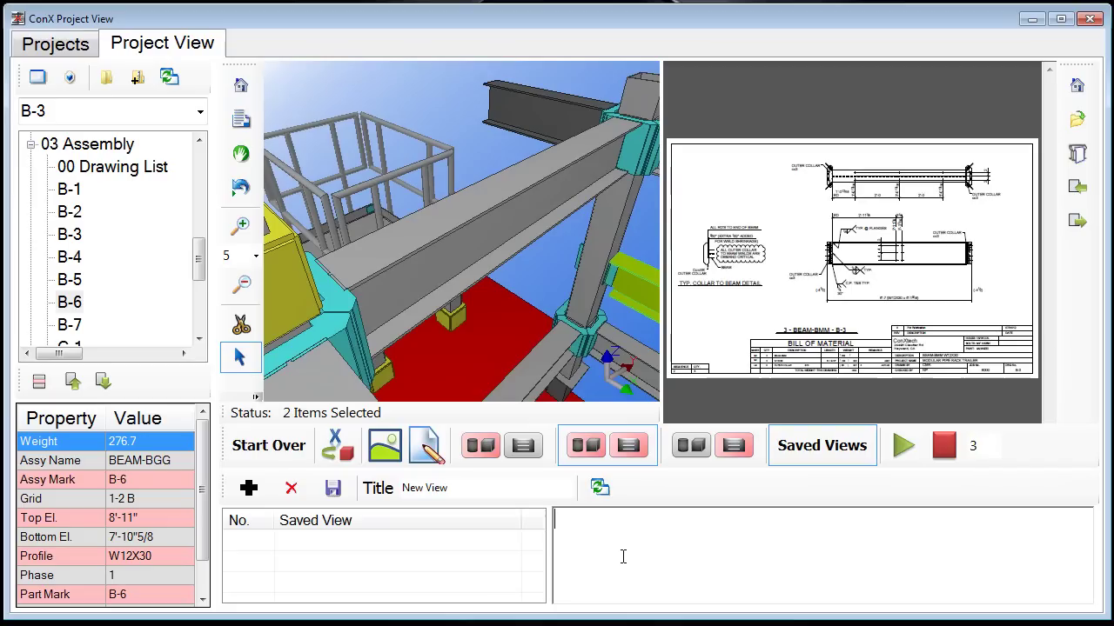
type("My New Comment")
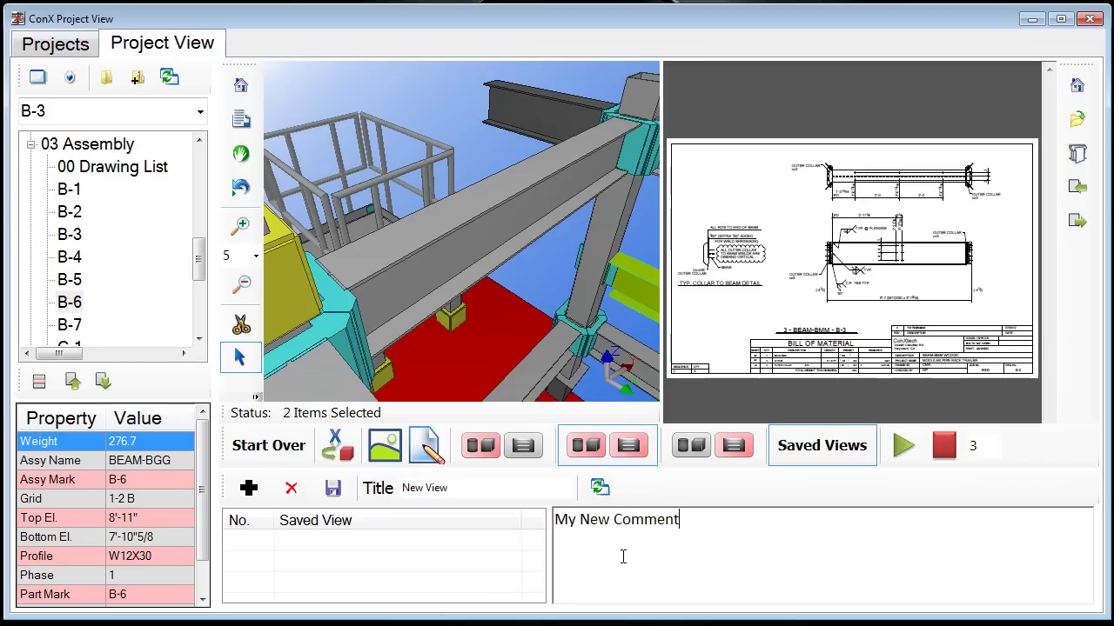
left_click_drag(453, 489, 399, 489)
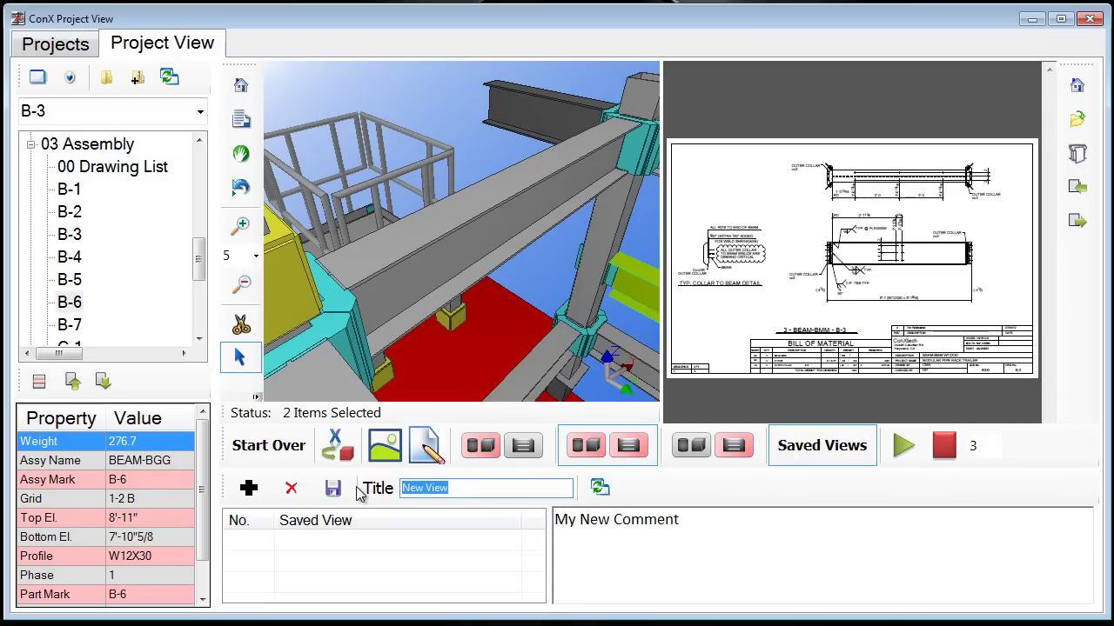
type("Comment Test")
left_click(249, 490)
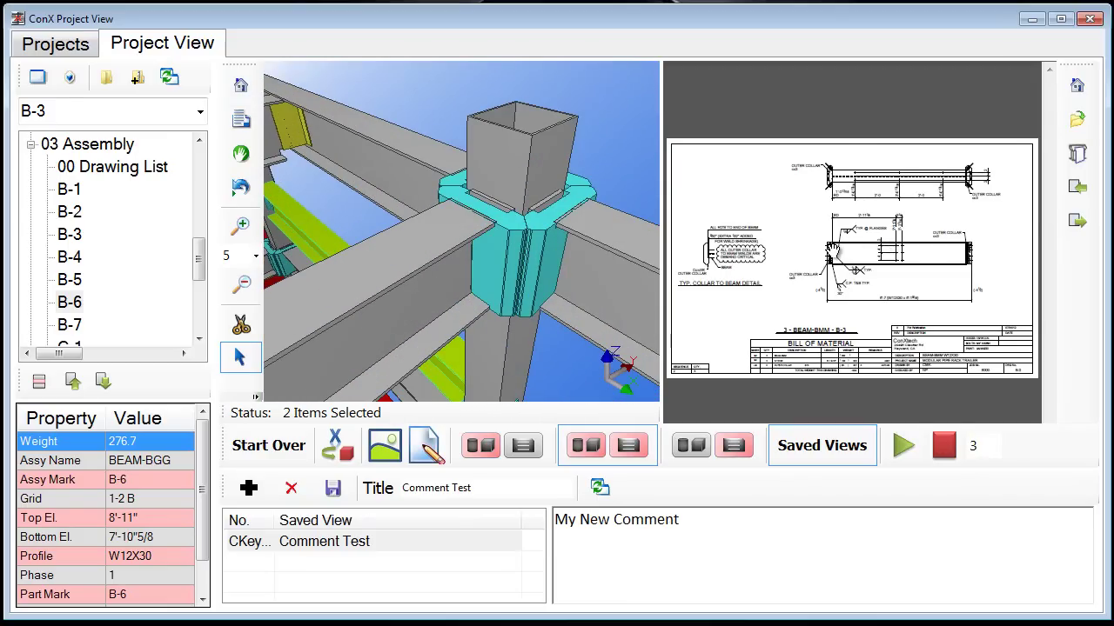
Step: Take a document snapshot of the outer collar detail on drawing B-3, named "New Shot", in a new folder called "Snapshots"
scroll(834, 252, "up", 3)
scroll(809, 250, "up", 1)
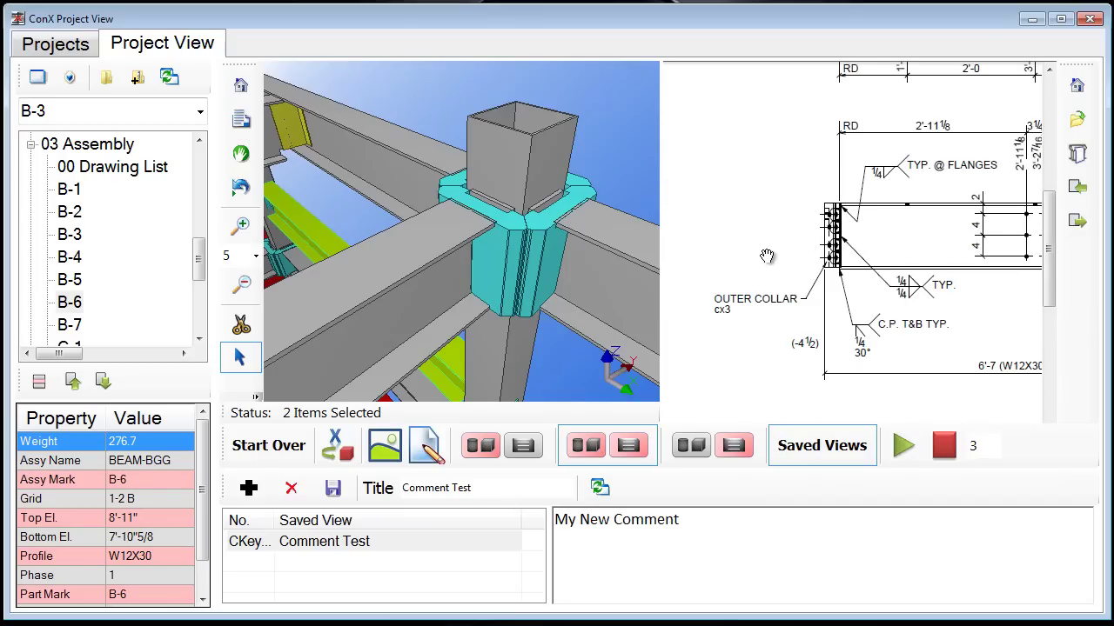
scroll(766, 256, "up", 1)
left_click_drag(754, 262, 780, 247)
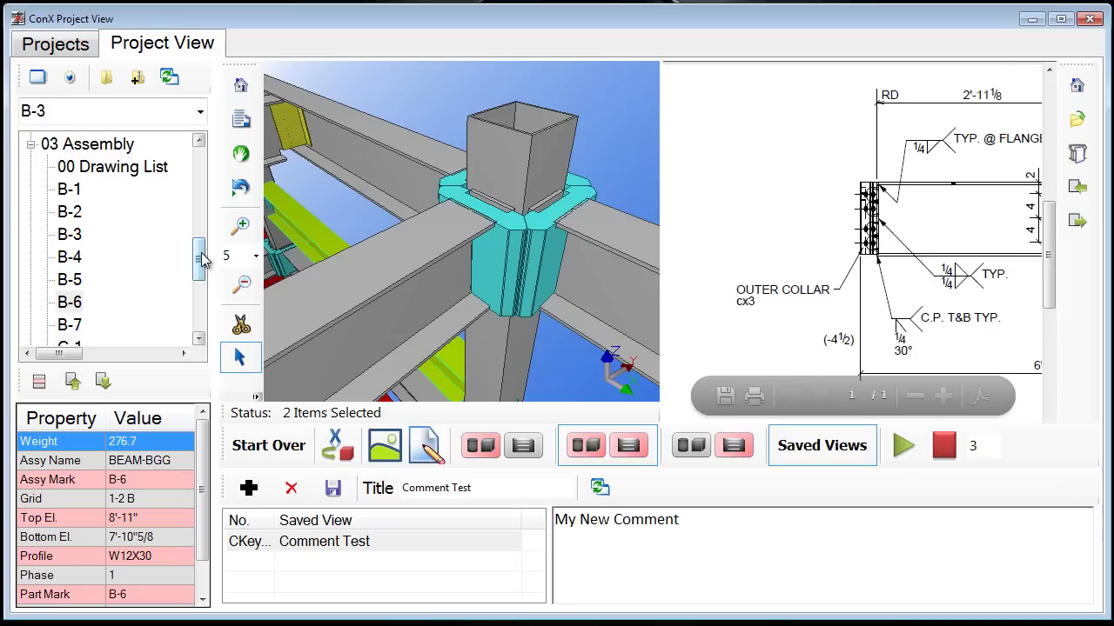
left_click(380, 449)
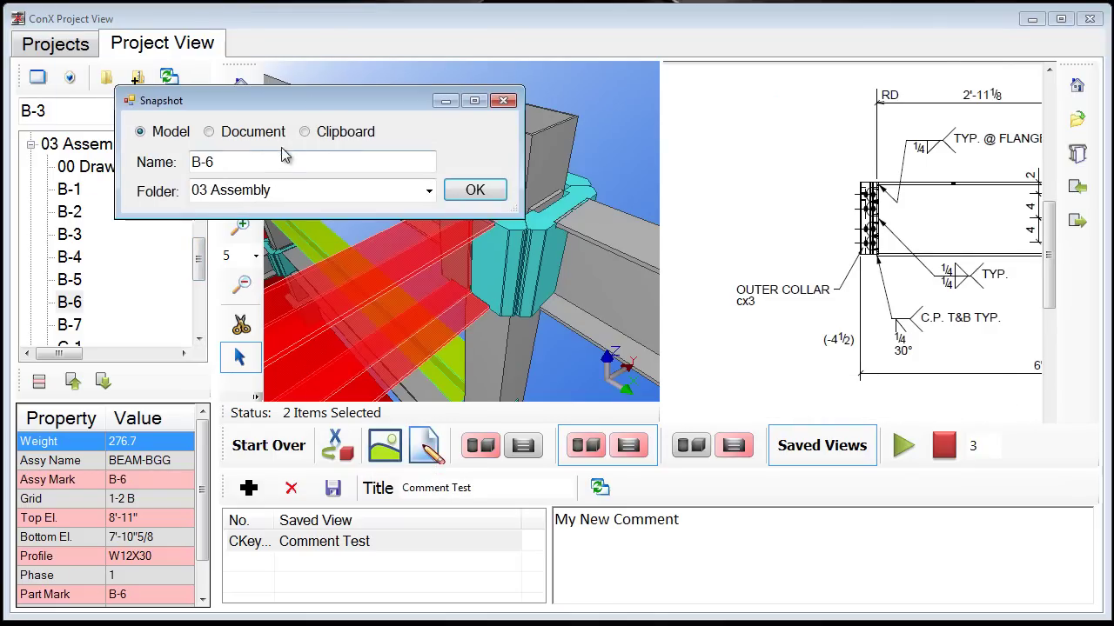
left_click(221, 133)
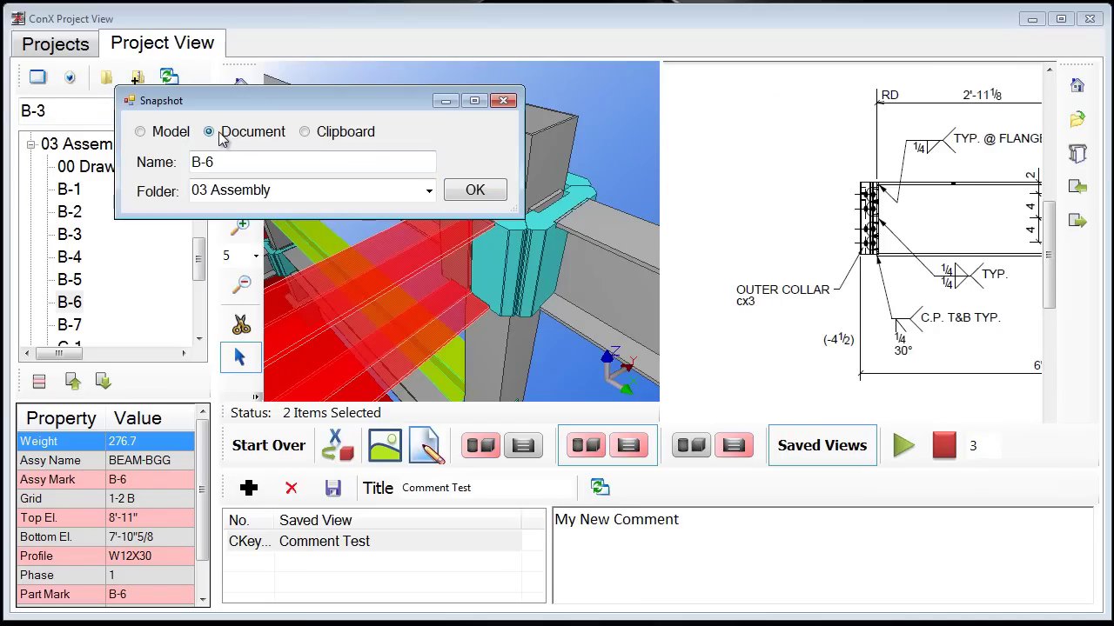
left_click_drag(230, 160, 182, 166)
type("New Shot")
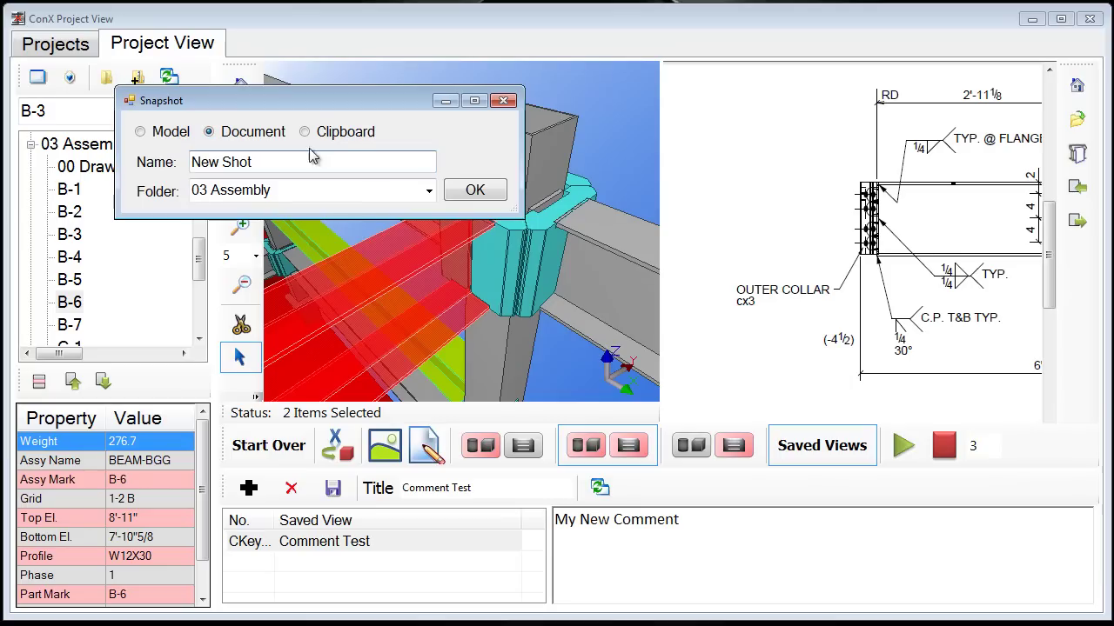
left_click(386, 191)
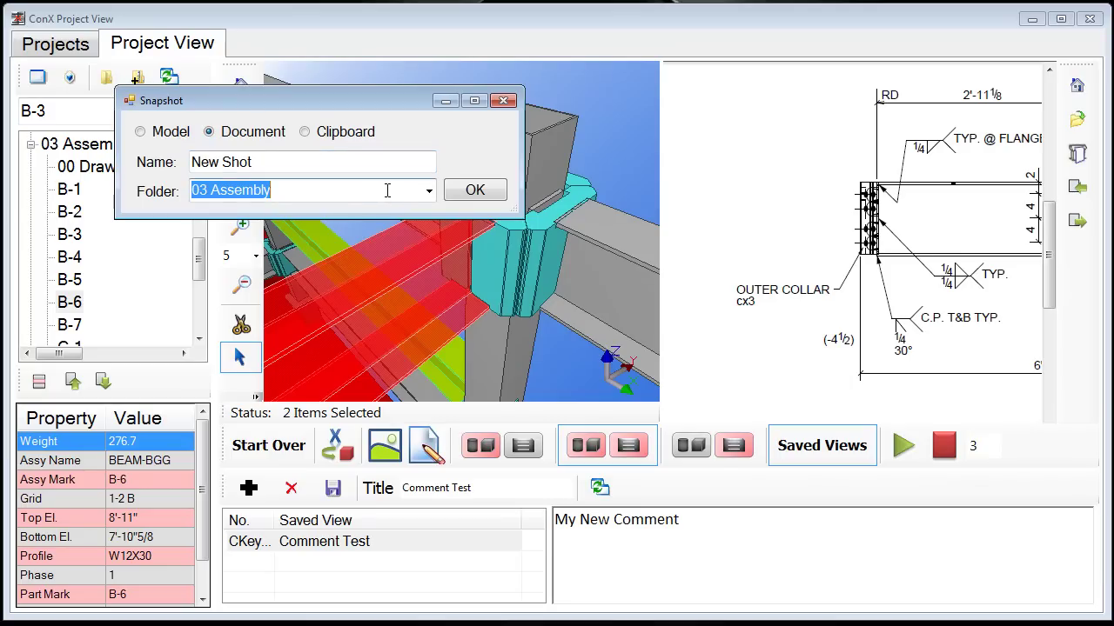
type("Snapshots")
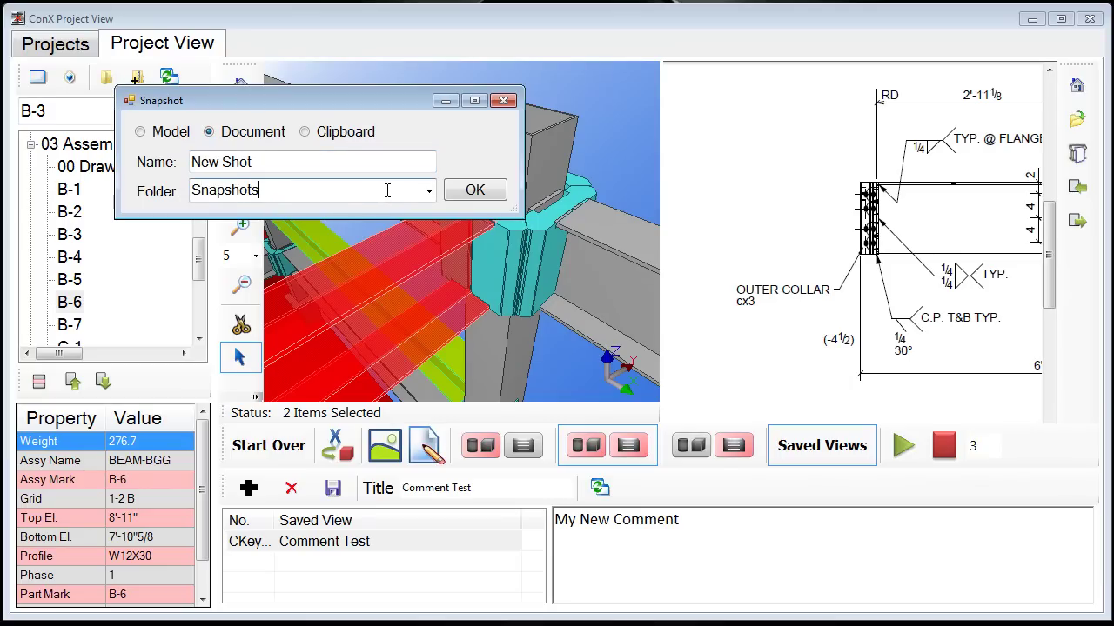
left_click(474, 190)
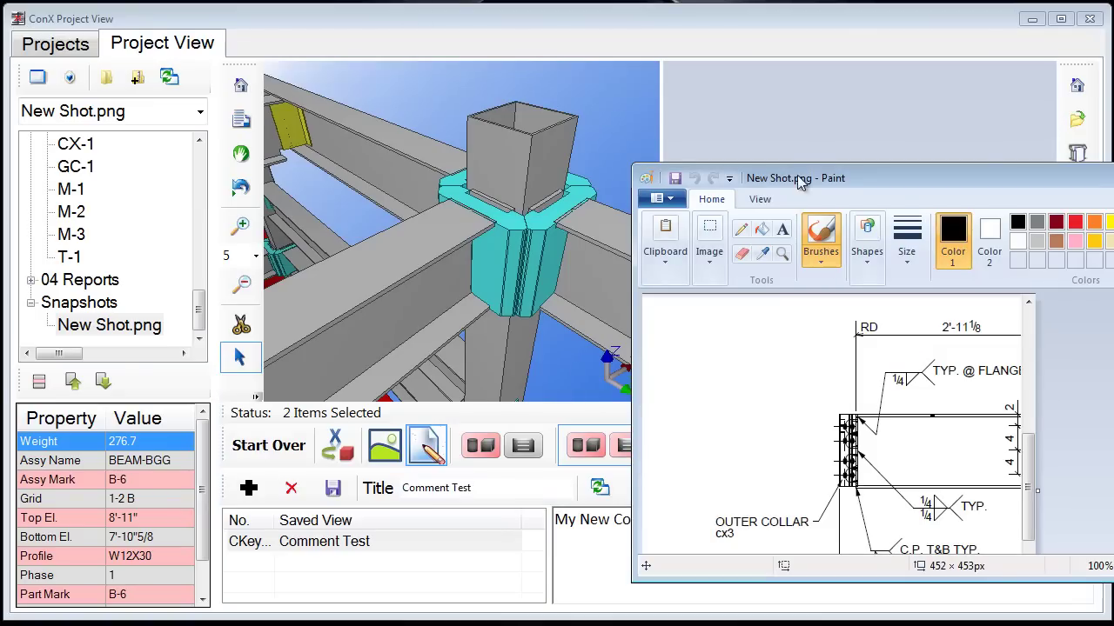
Step: In Paint, circle the outer collar connection at the beam end with a thick red brush stroke, and close New Shot.png with the markup saved
mouse_move(863, 179)
left_mouse_down()
mouse_move(625, 71)
mouse_move(525, 52)
left_mouse_up()
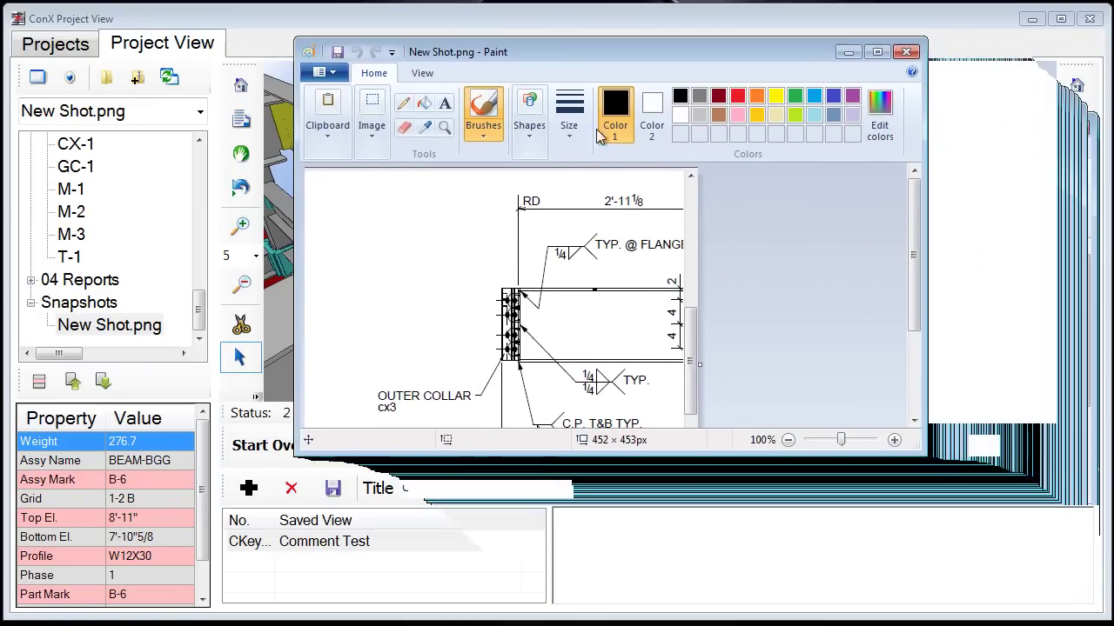
left_click_drag(928, 458, 955, 564)
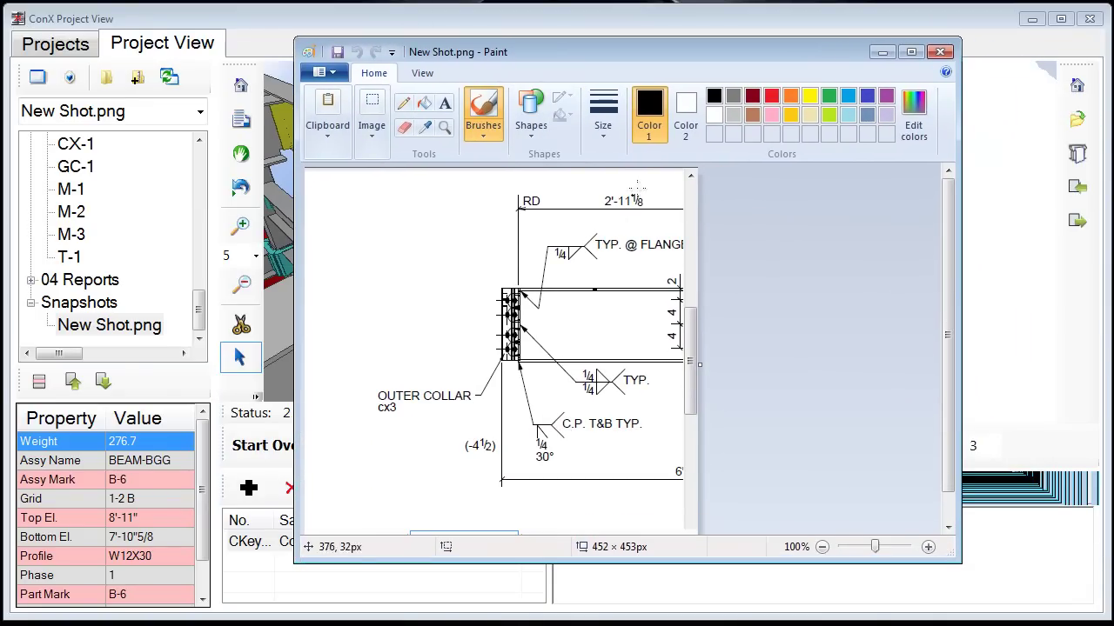
left_click(591, 105)
left_click(611, 267)
left_click(770, 95)
mouse_move(573, 270)
left_mouse_down()
mouse_move(462, 282)
mouse_move(448, 349)
mouse_move(498, 371)
mouse_move(570, 347)
mouse_move(549, 273)
left_mouse_up()
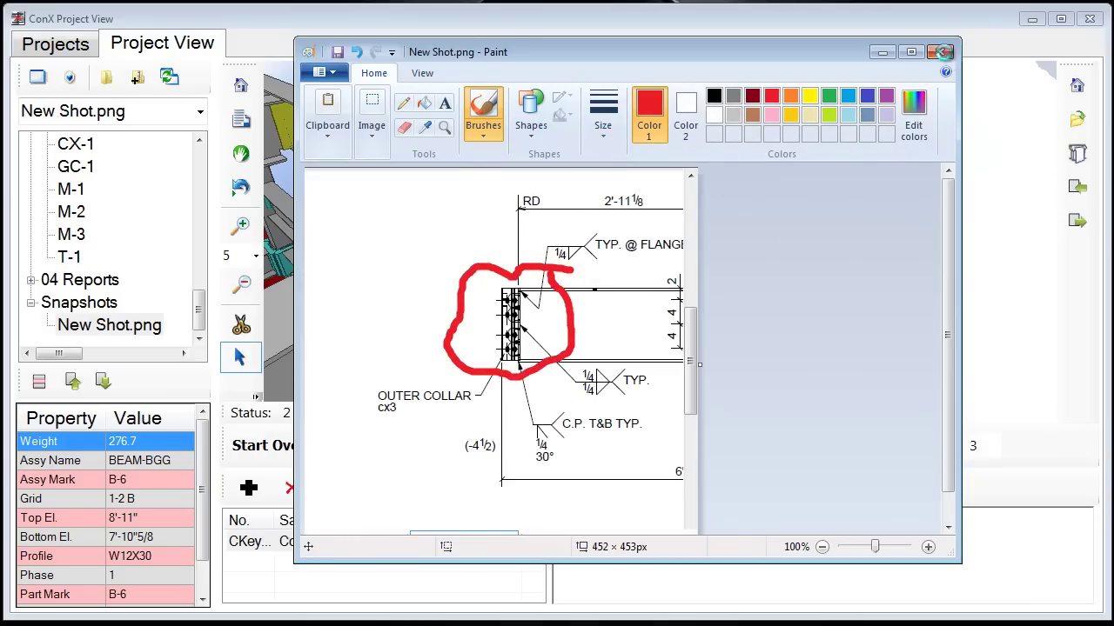
left_click(941, 52)
left_click(585, 338)
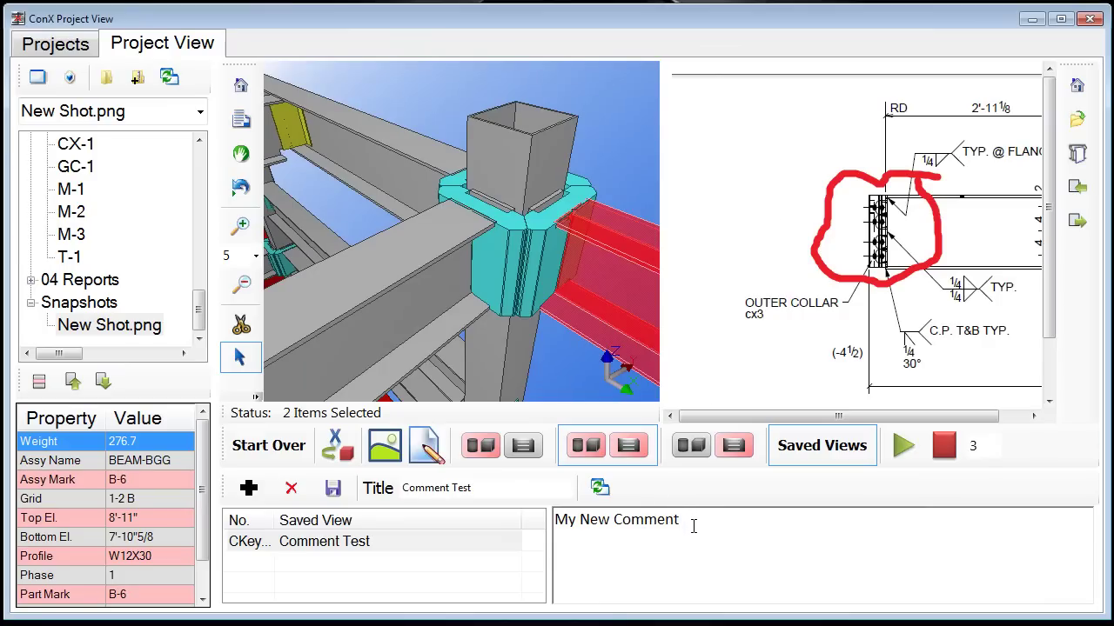
Step: Extend the comment to "My New Comment with Redlines" and add another saved view titled "Comment with Redlines"
type("with Redlines")
left_click(527, 495)
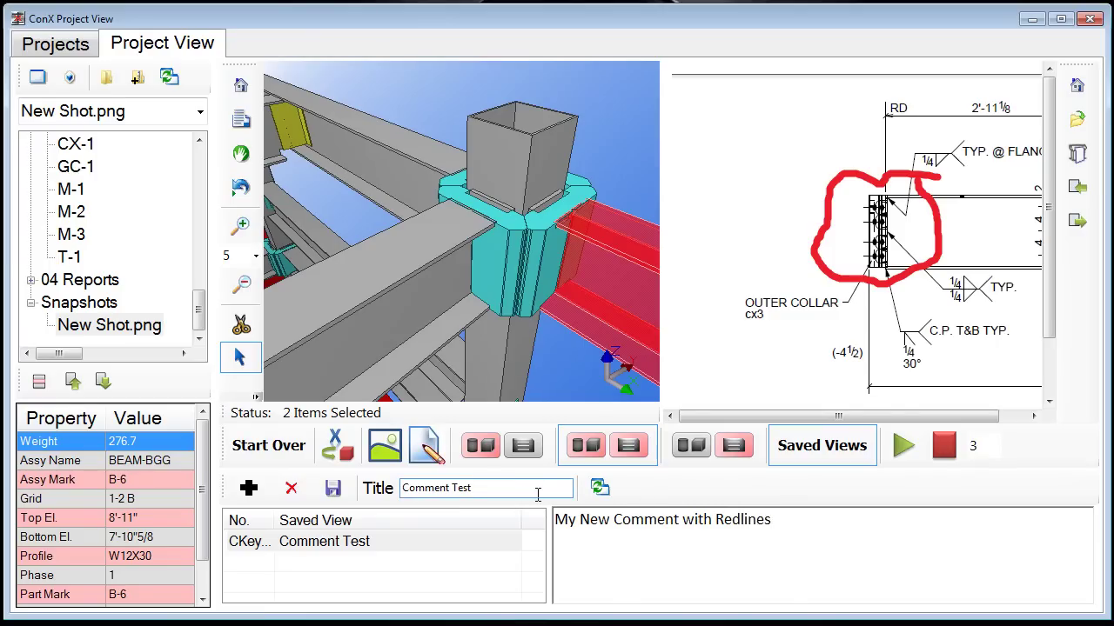
key("BackSpace")
key("BackSpace")
type("with Redlines")
left_click(249, 489)
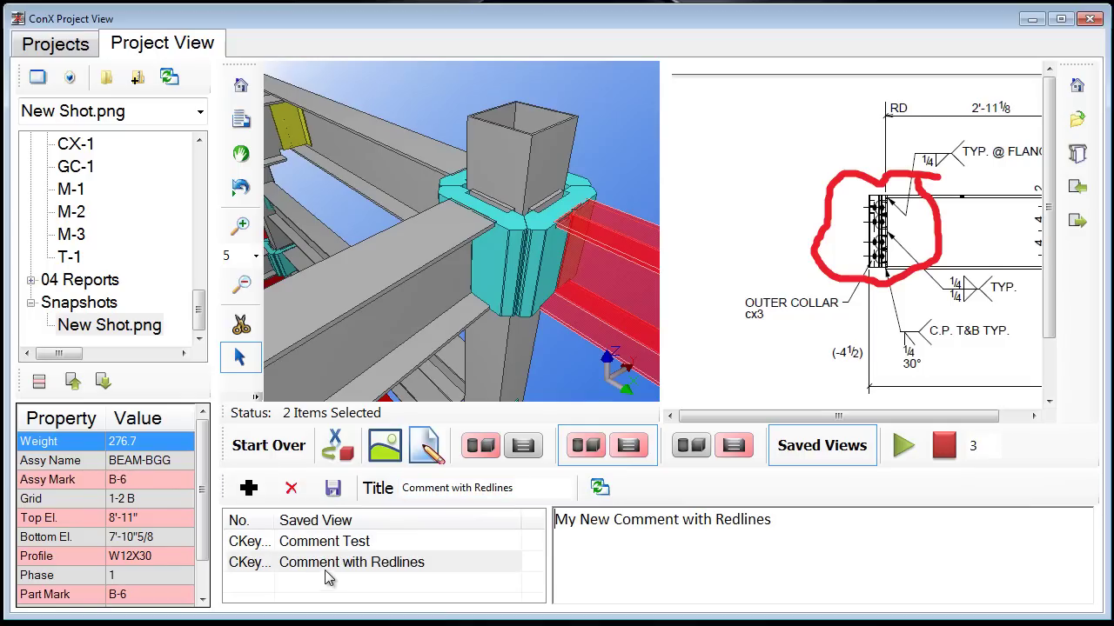
Step: Recall the saved views "Comment Test" and "Comment with Redlines" to compare them, and check the projects list before returning to the model
left_click(321, 543)
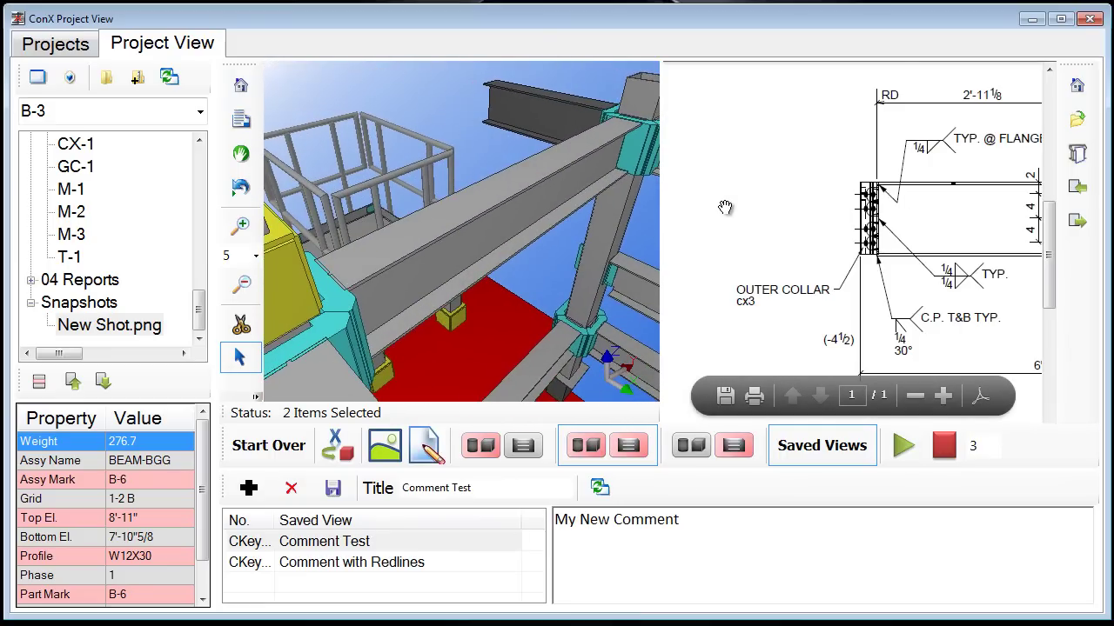
left_click(345, 563)
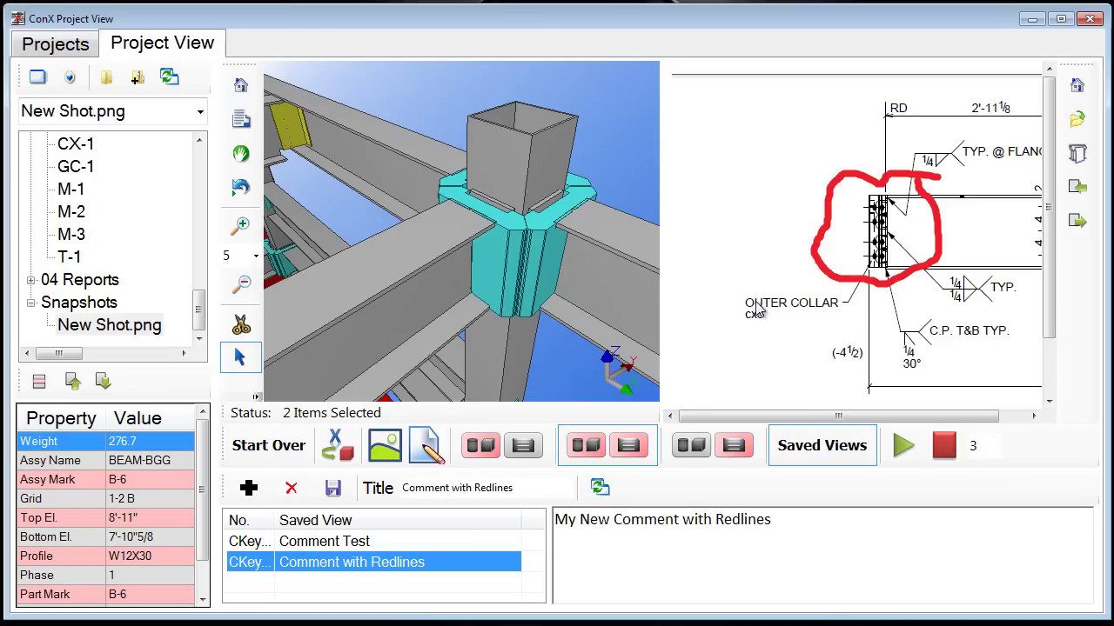
left_click(399, 564)
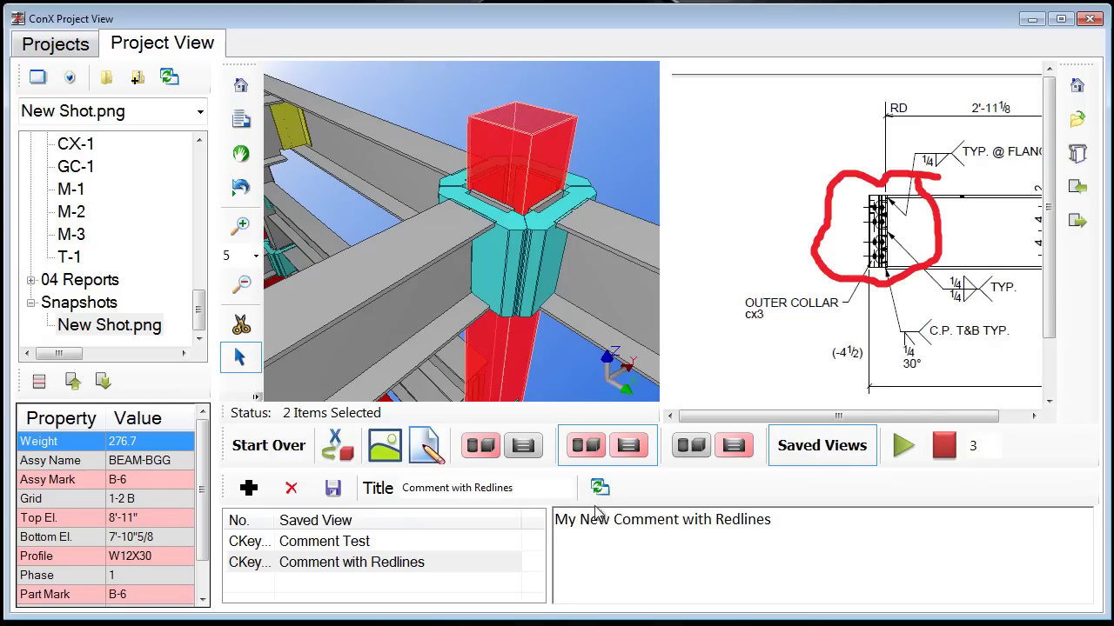
left_click(66, 47)
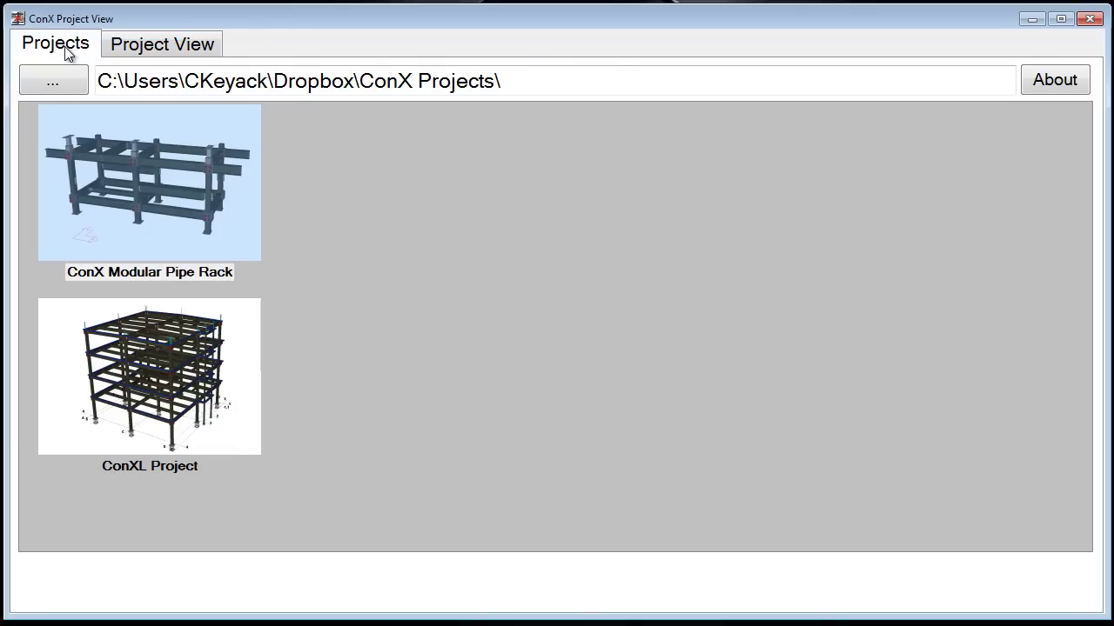
left_click(161, 45)
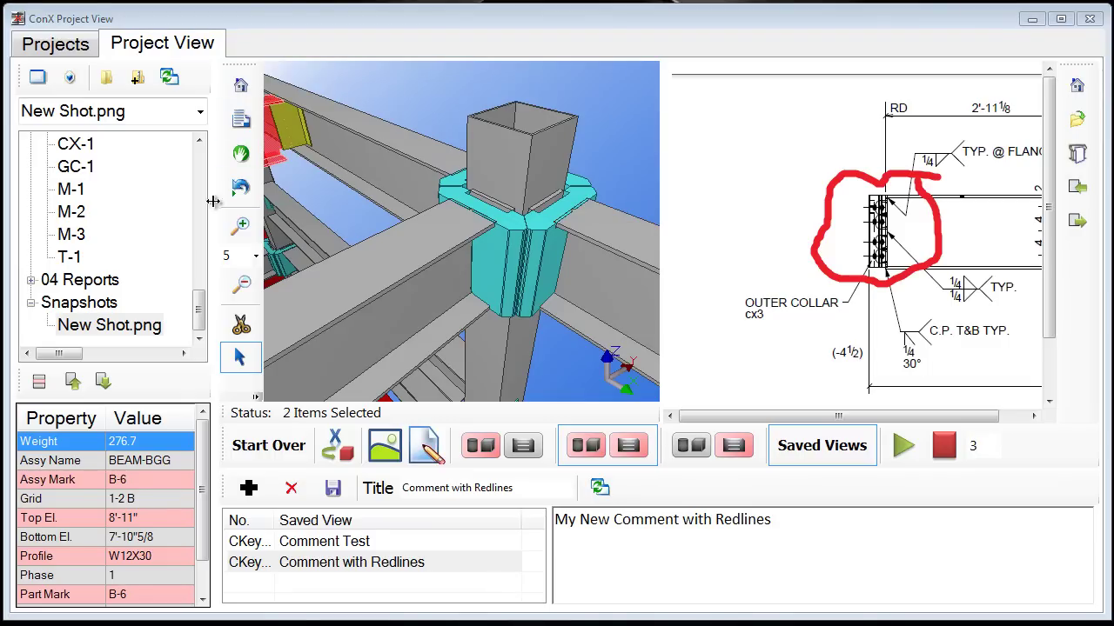
Step: Add a new document folder named "Photos" to the project's document tree
left_click_drag(200, 314, 196, 139)
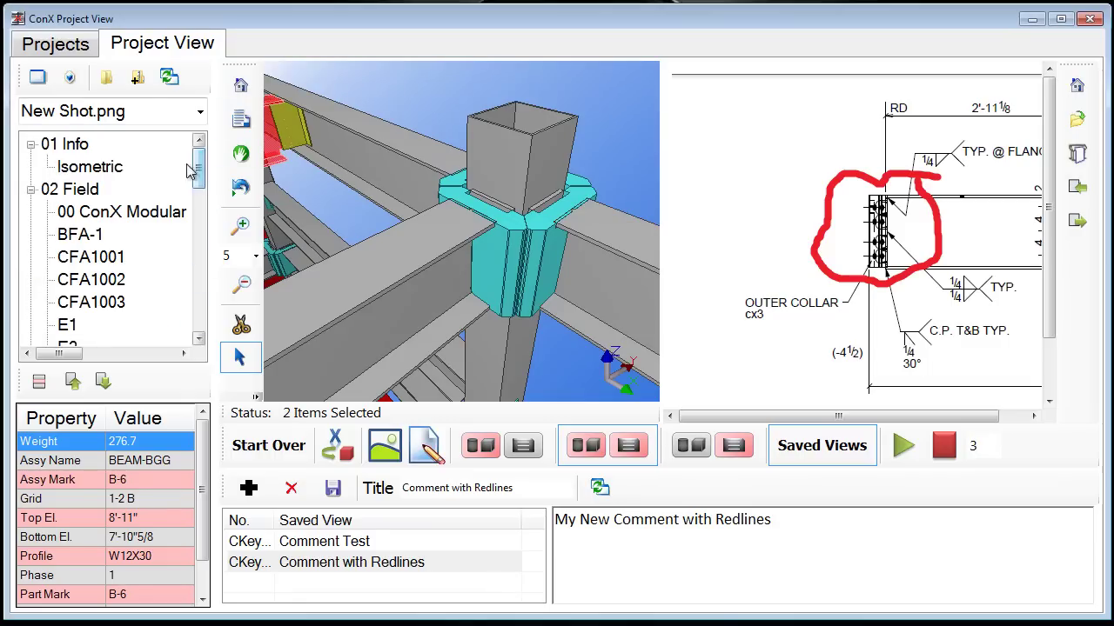
right_click(77, 148)
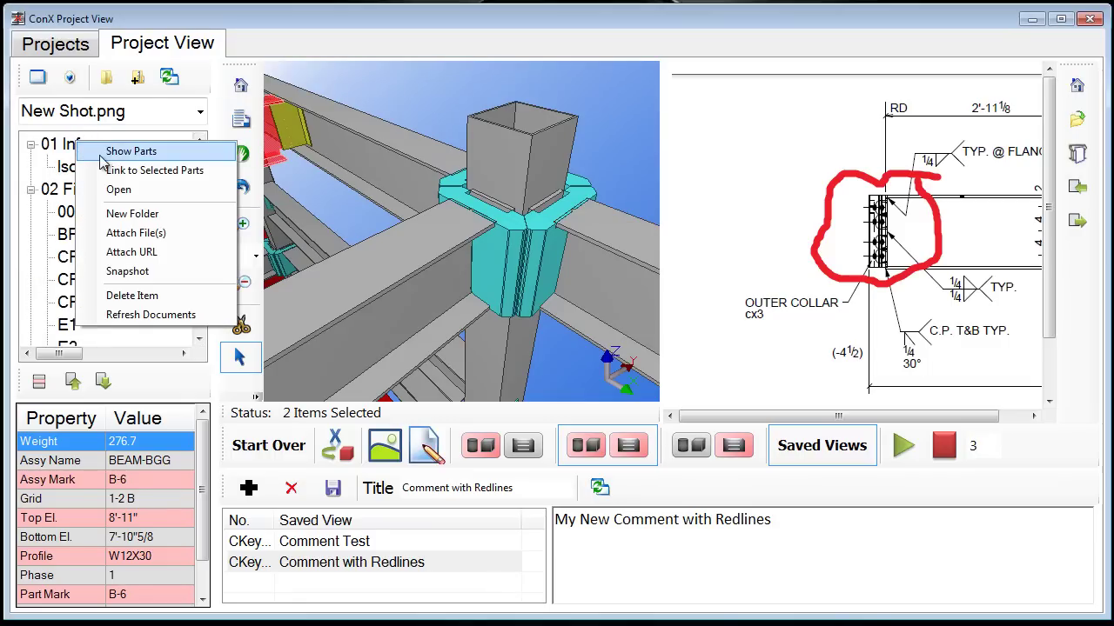
left_click(61, 150)
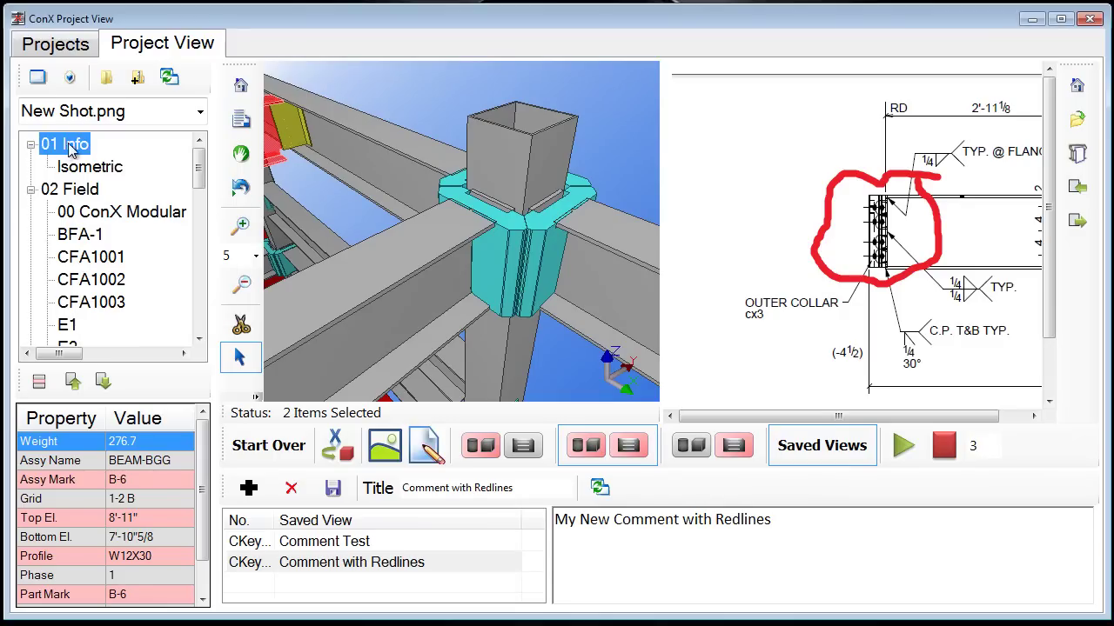
right_click(64, 149)
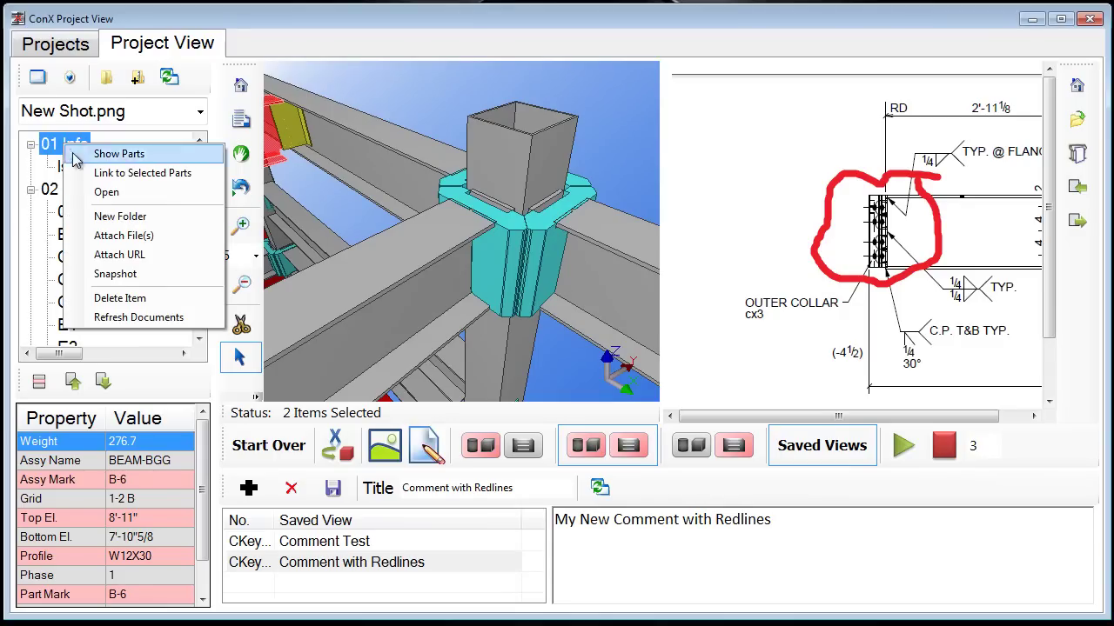
left_click(146, 218)
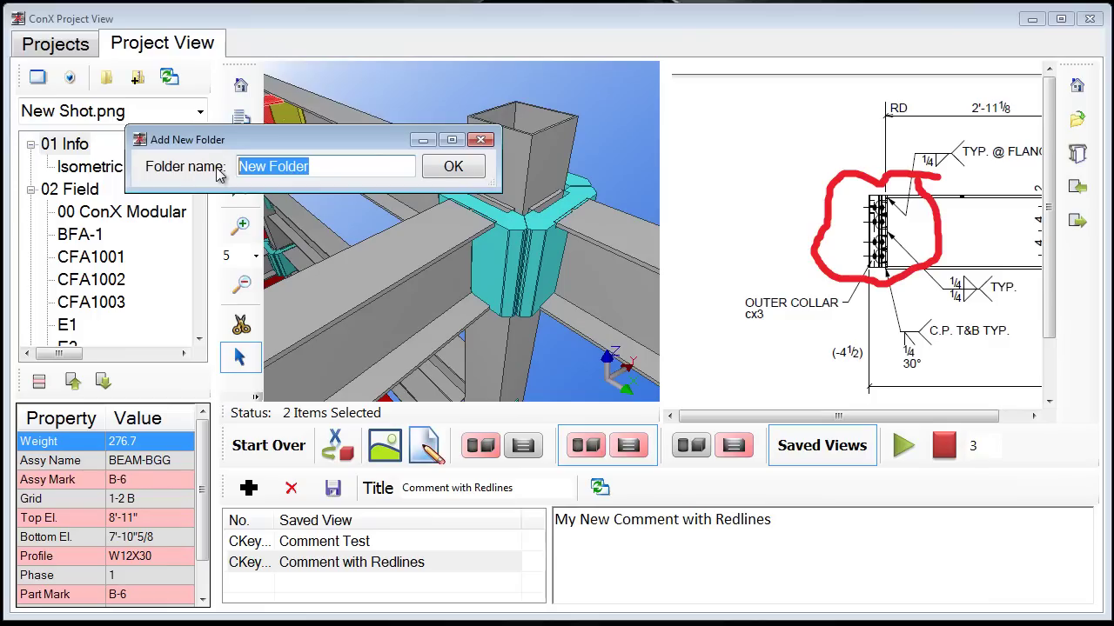
type("Photos")
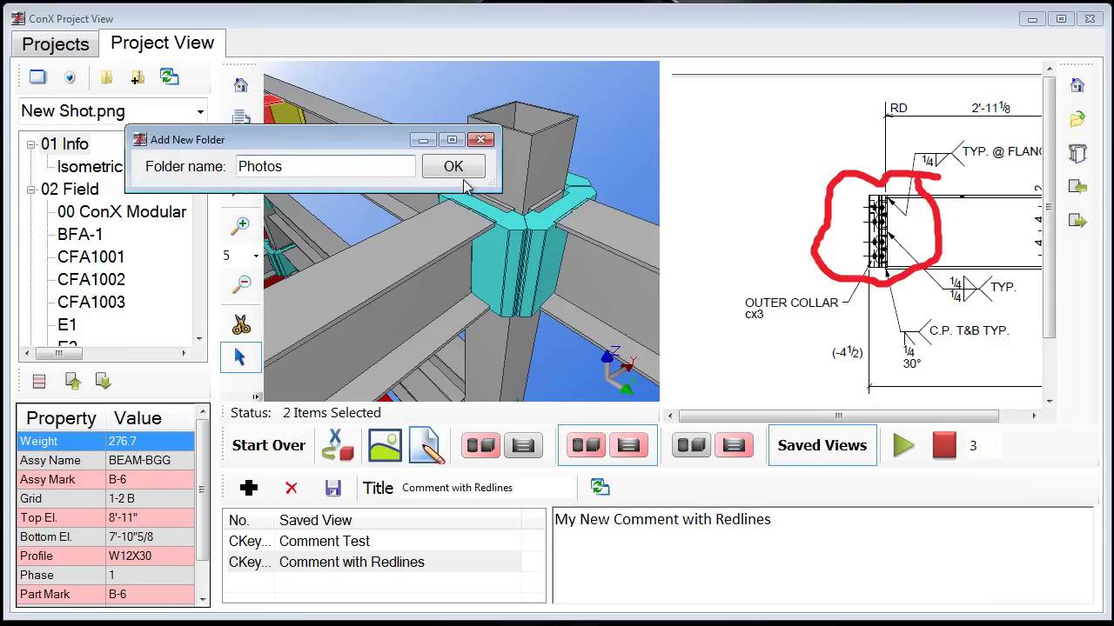
left_click(459, 170)
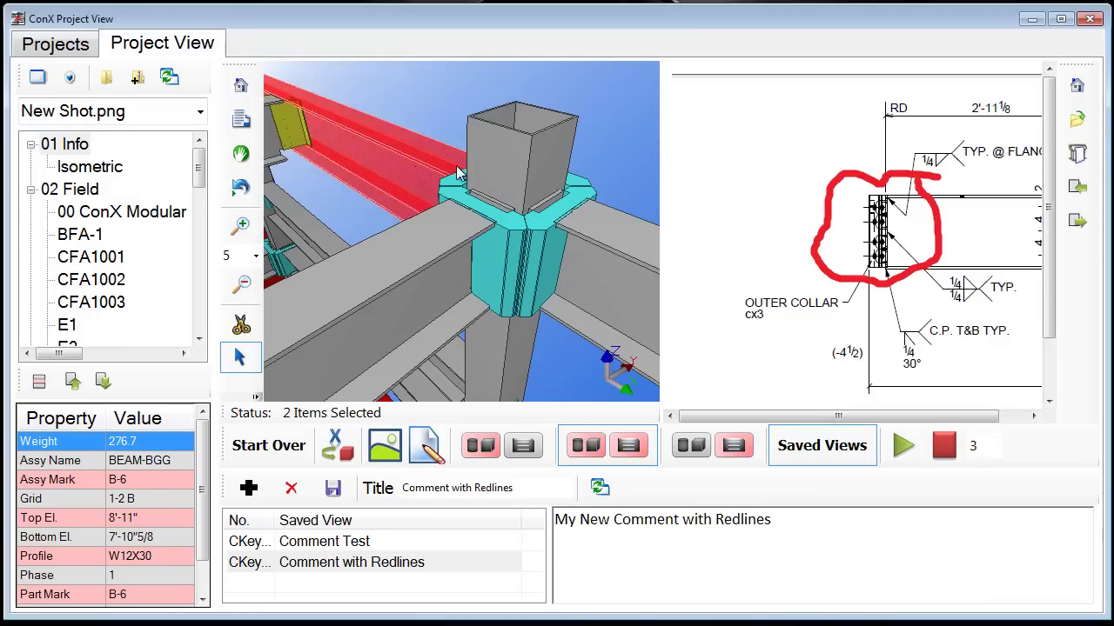
Step: Attach all eight images from the Sample Pictures folder, Chrysanthemum.jpg through Tulips.jpg, to the Photos folder
left_click_drag(198, 170, 202, 320)
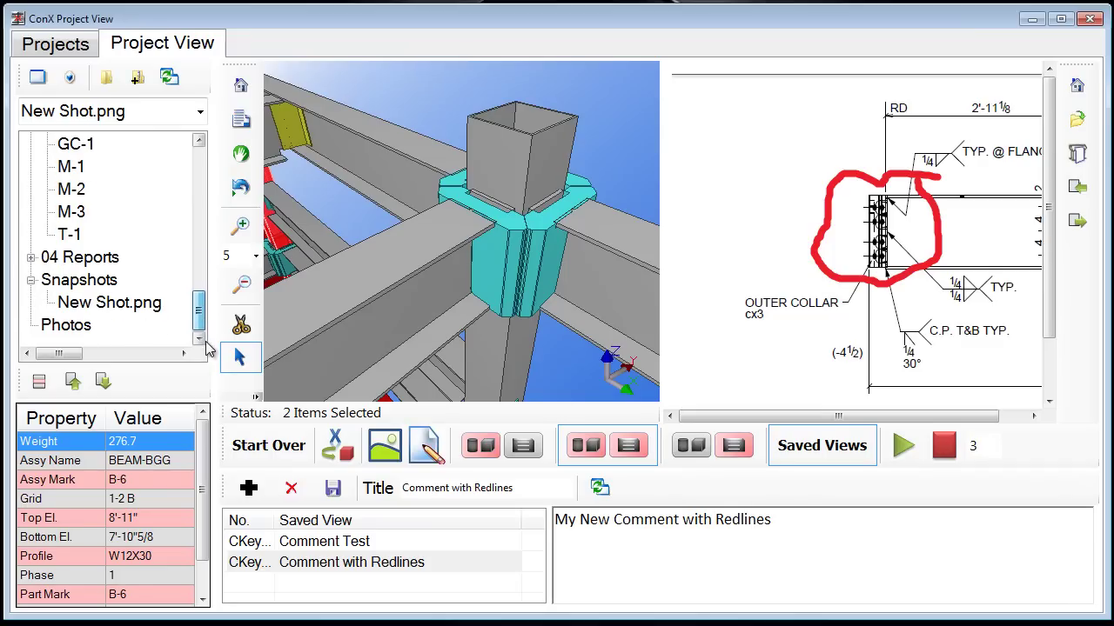
left_click(78, 328)
right_click(75, 335)
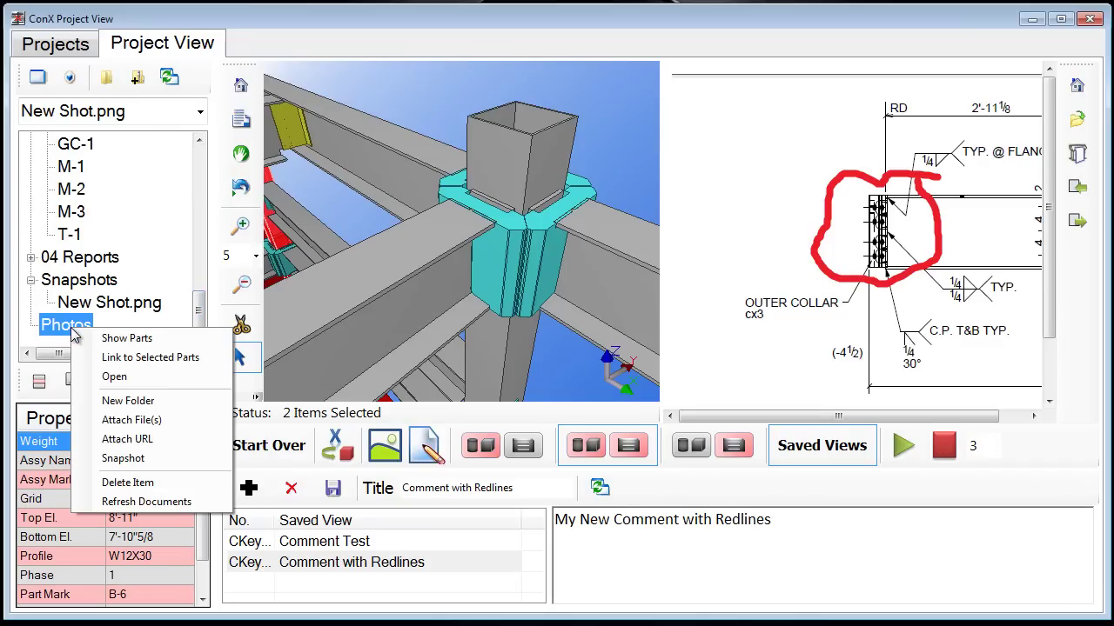
left_click(138, 426)
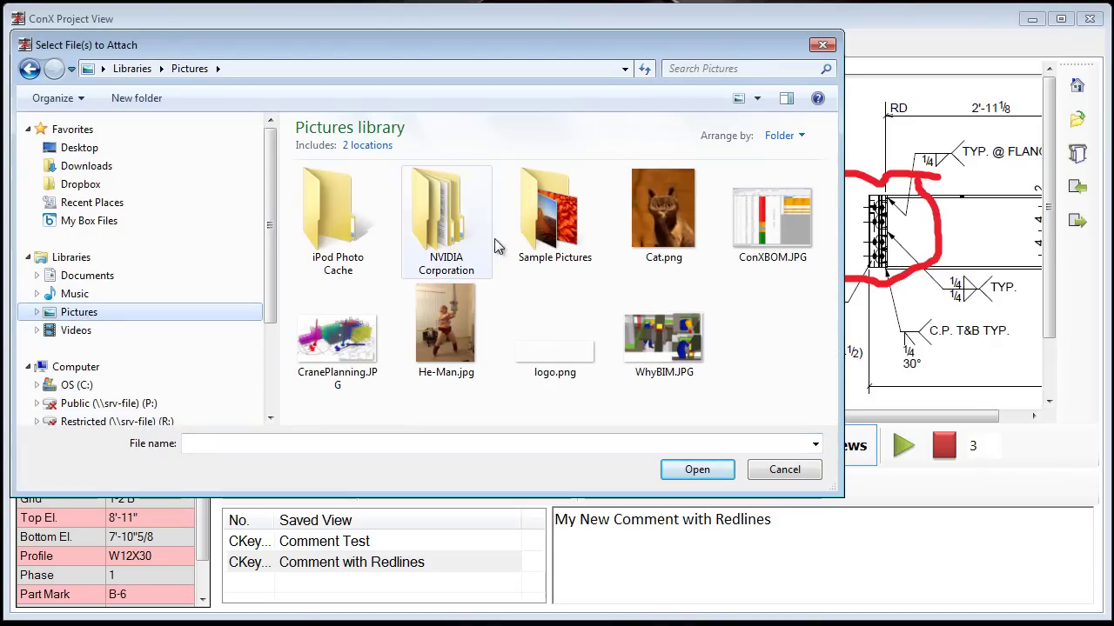
double_click(554, 213)
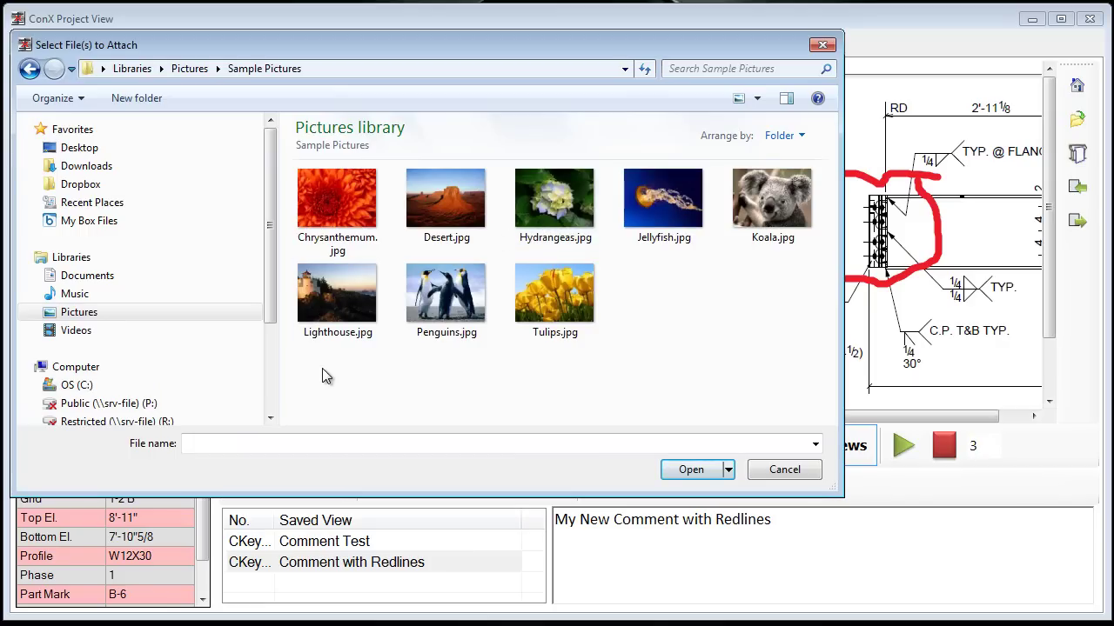
left_click(341, 207)
left_click_drag(322, 369, 781, 185)
left_click(691, 470)
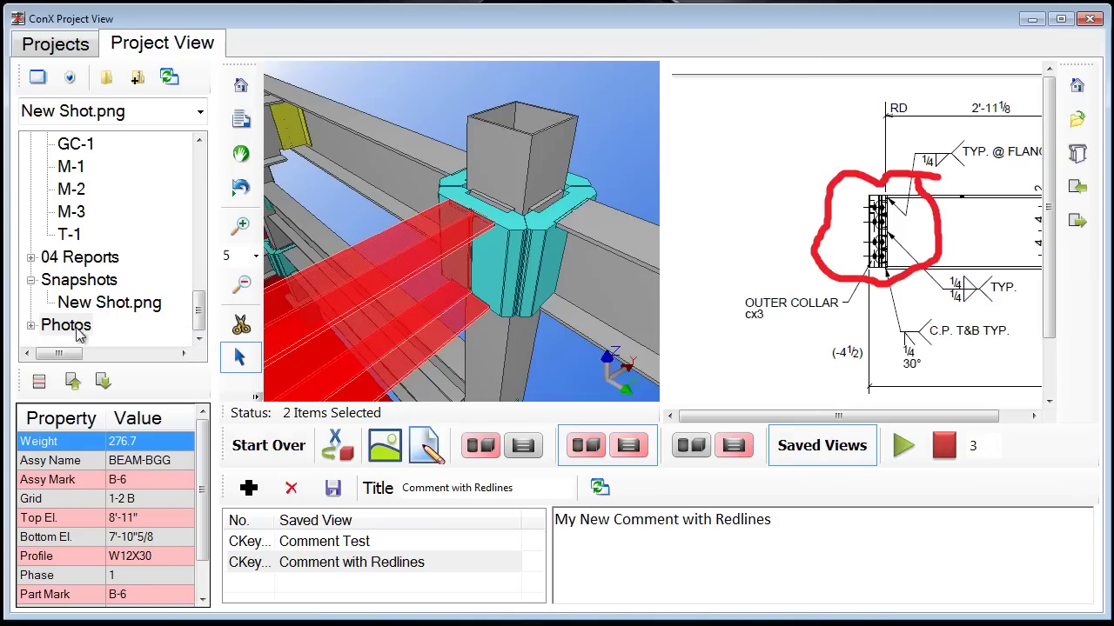
Step: Expand the Photos folder and preview the attached images from Chrysanthemum.jpg to Penguins.jpg, returning to Chrysanthemum.jpg
left_click(30, 328)
left_click(107, 174)
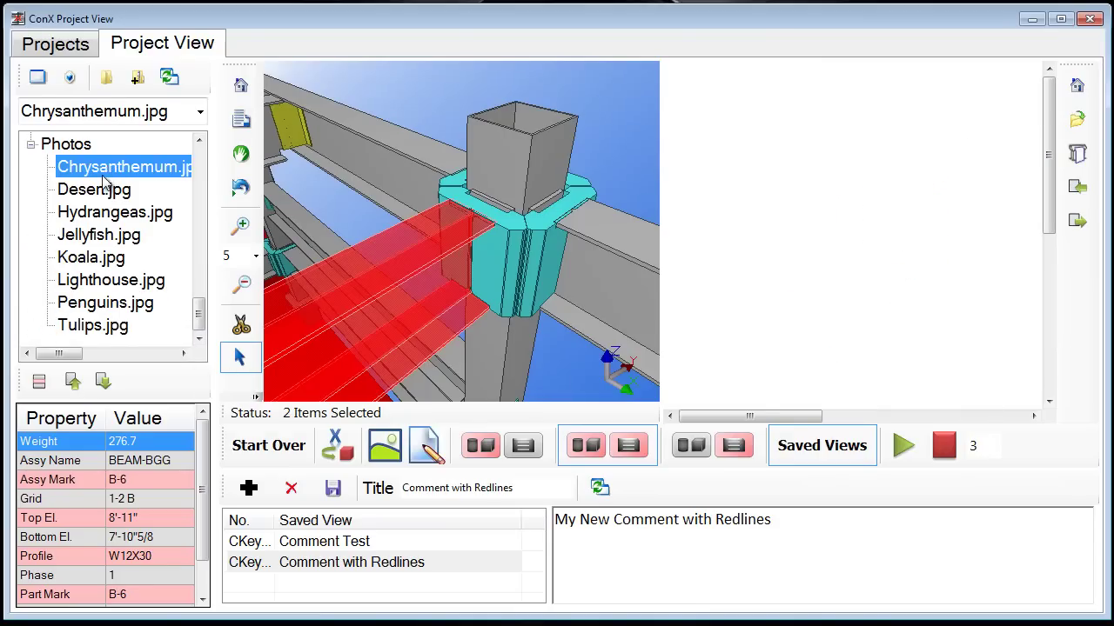
left_click(99, 193)
left_click(104, 216)
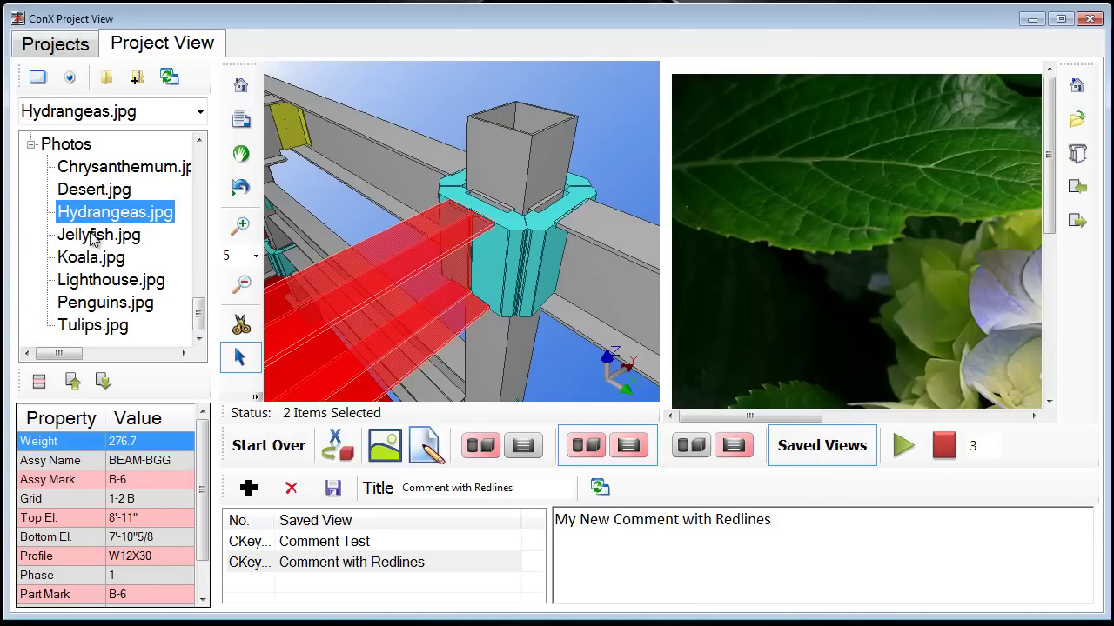
left_click(96, 237)
left_click(91, 259)
left_click(101, 281)
left_click(97, 304)
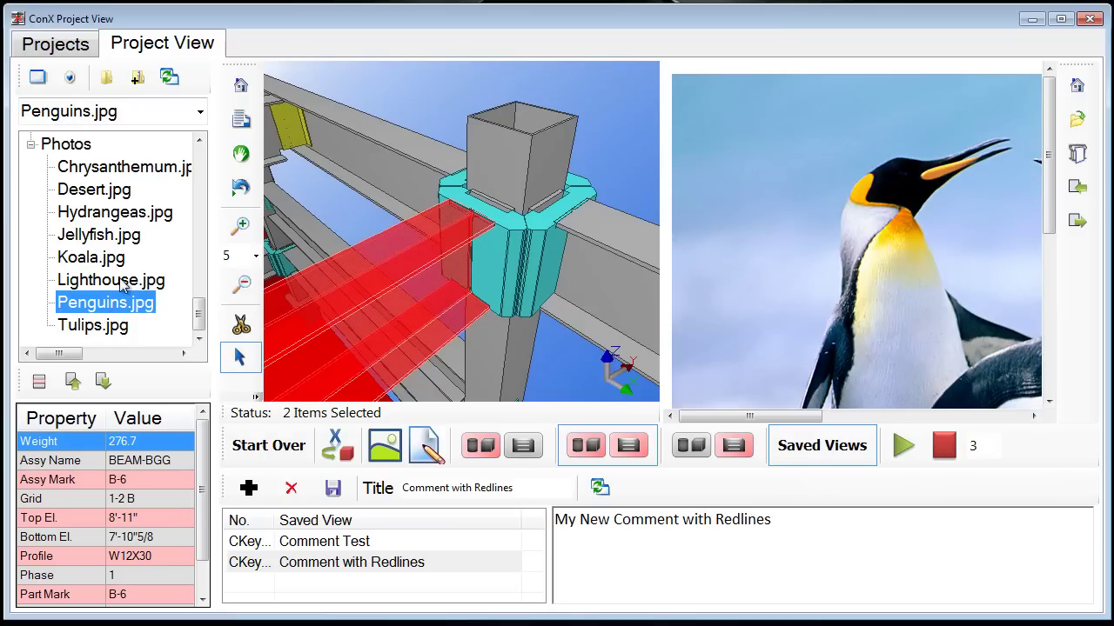
left_click(122, 168)
Step: Select the rack's upper beam B-4 in the model and link Chrysanthemum.jpg to it
left_click(337, 178)
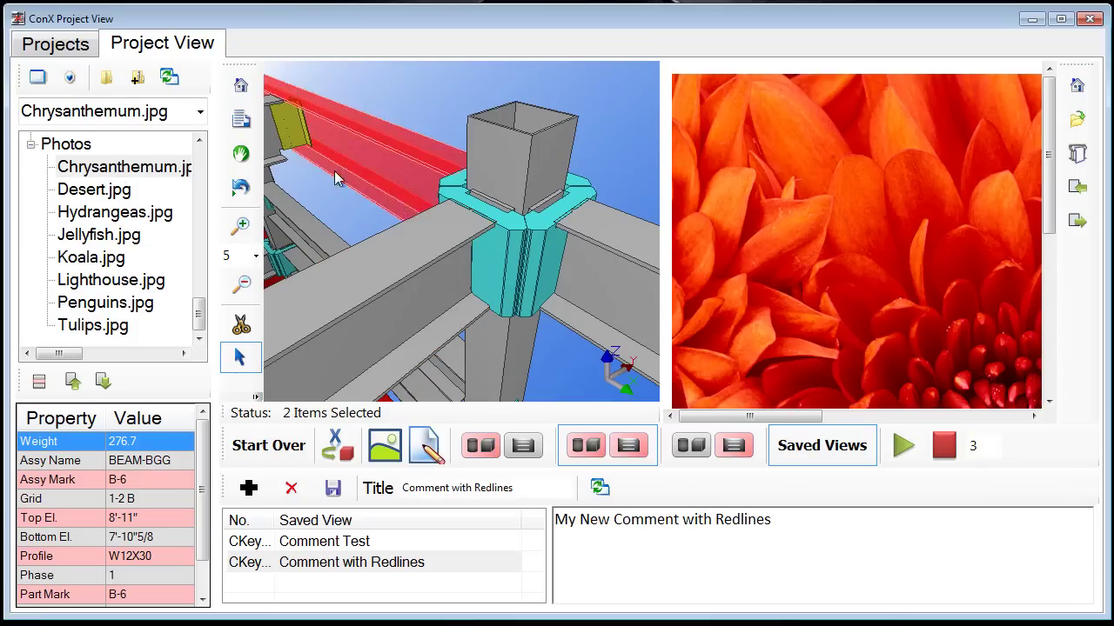
scroll(360, 199, "down", 5)
middle_click_drag(422, 222, 411, 176)
mouse_move(412, 176)
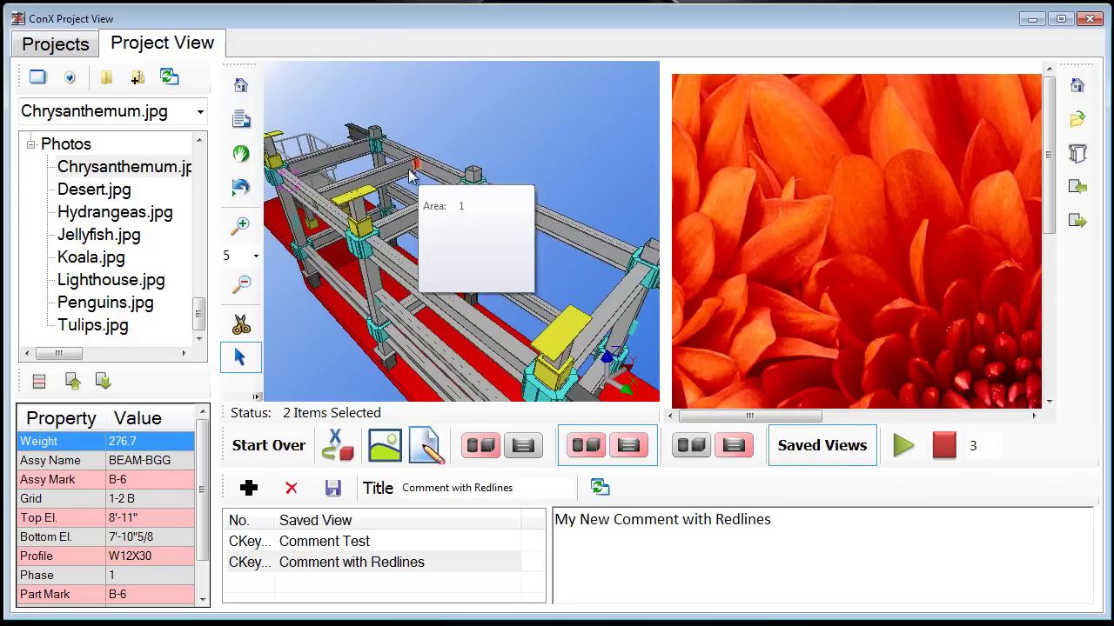
scroll(411, 177, "up", 3)
left_click(557, 229)
scroll(528, 269, "up", 2)
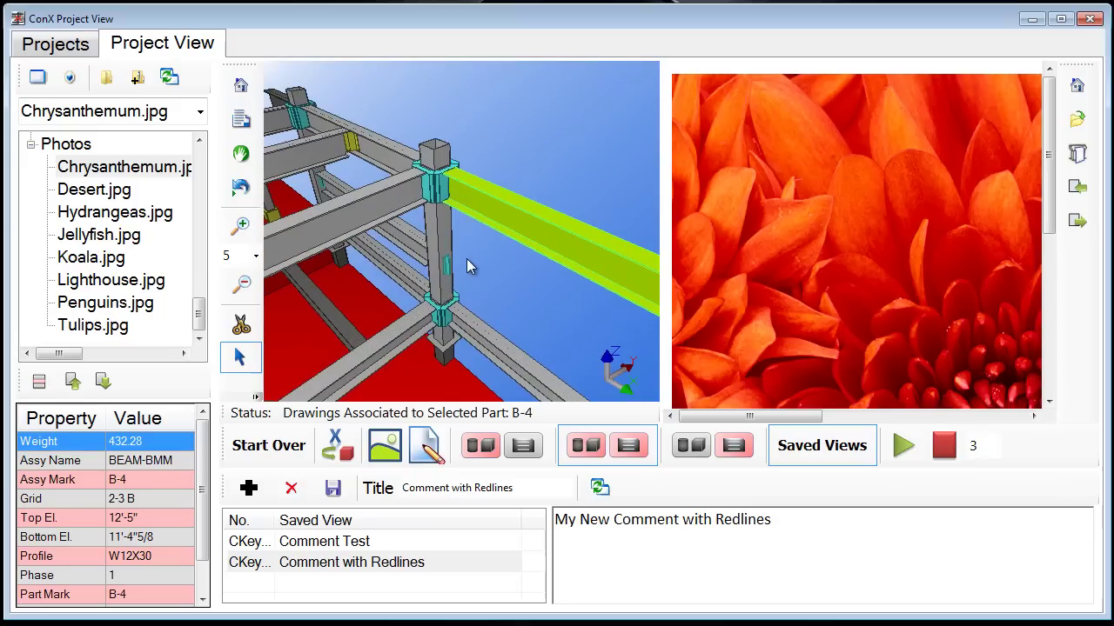
right_click(132, 168)
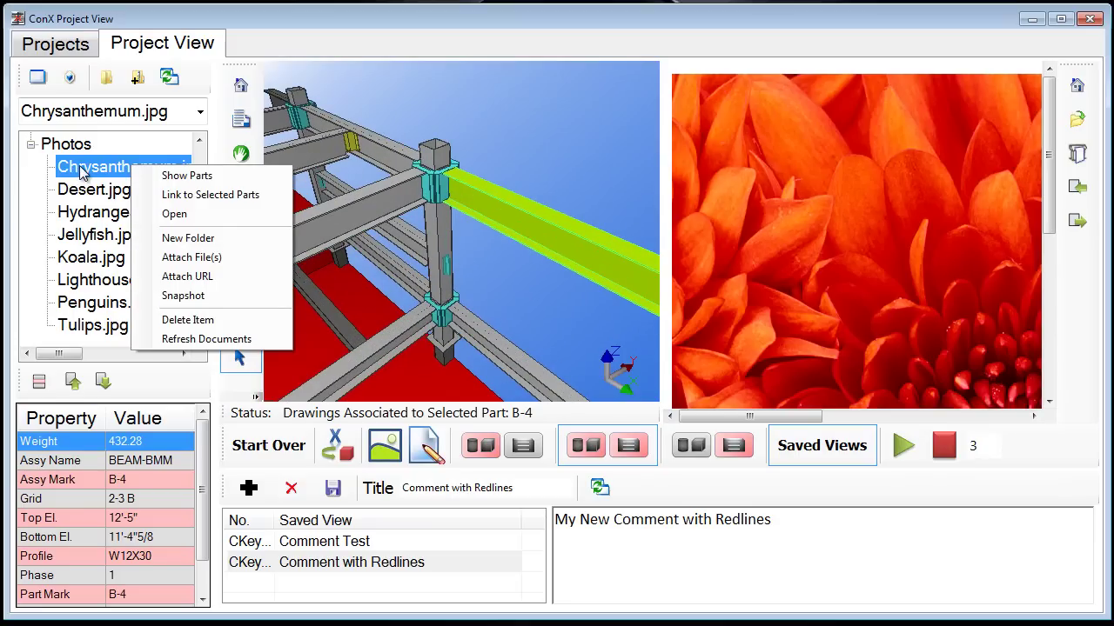
left_click(207, 197)
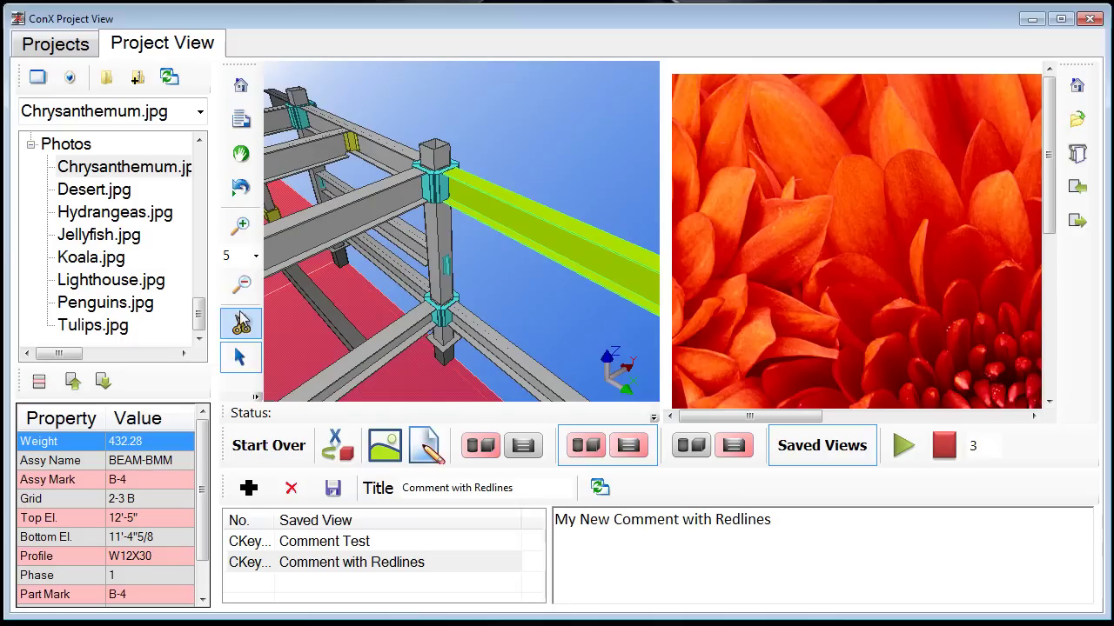
Step: Open the documents linked to beam B-4, view the chrysanthemum picture in Microsoft Office 2010, and close it
left_click(148, 411)
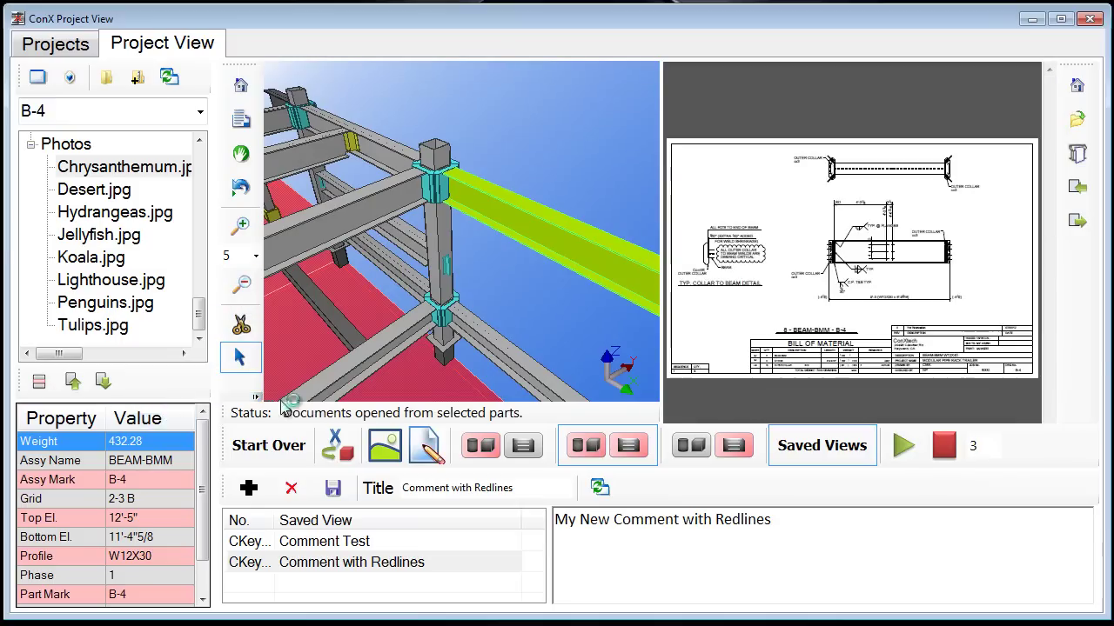
left_click_drag(348, 8, 291, 363)
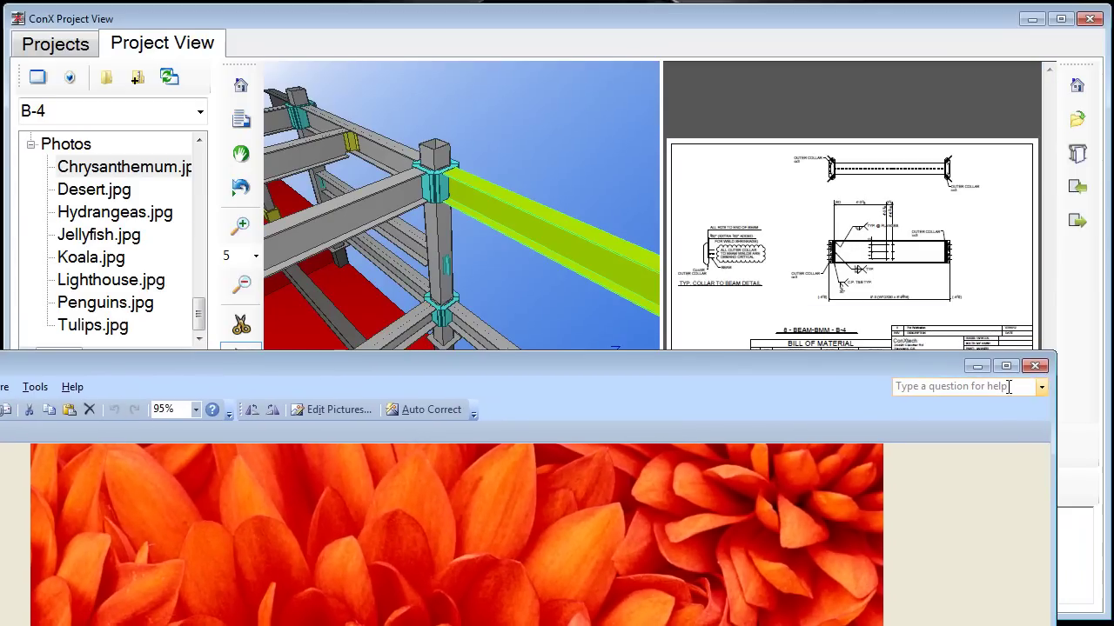
mouse_move(875, 377)
left_mouse_down()
mouse_move(884, 204)
mouse_move(679, 330)
mouse_move(768, 235)
mouse_move(845, 126)
left_mouse_up()
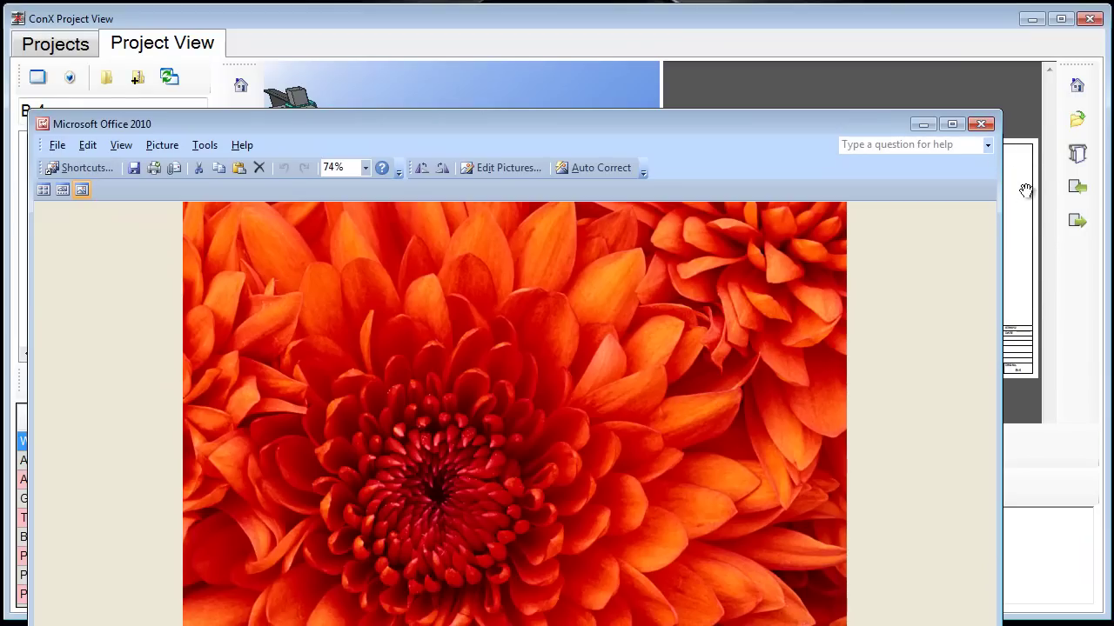
left_click(983, 126)
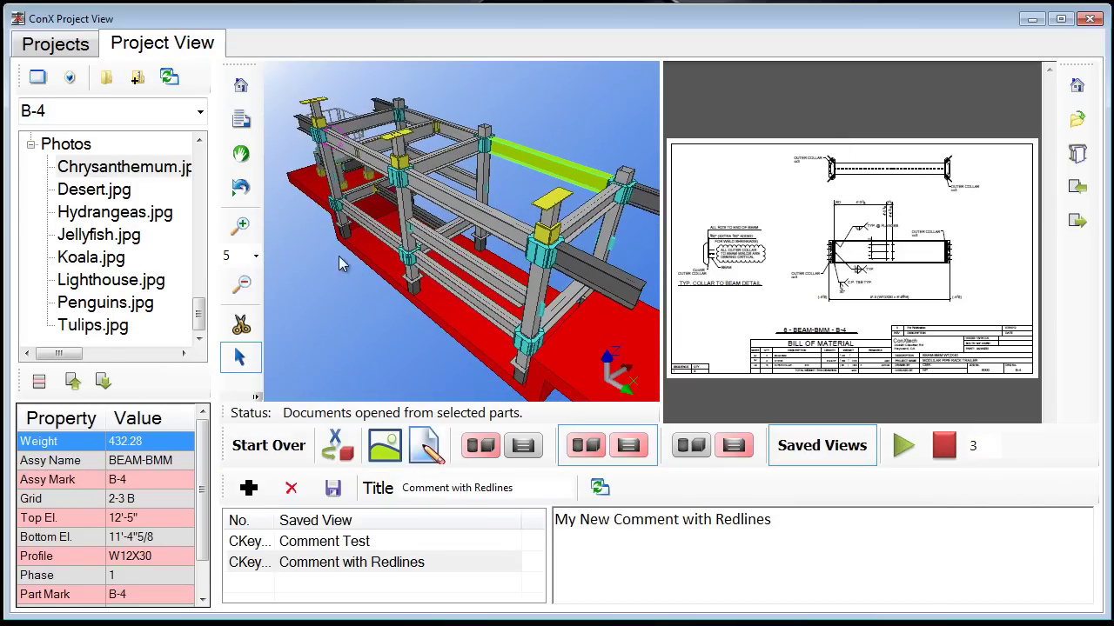
mouse_move(201, 314)
left_mouse_down()
mouse_move(203, 222)
mouse_move(199, 298)
left_mouse_up()
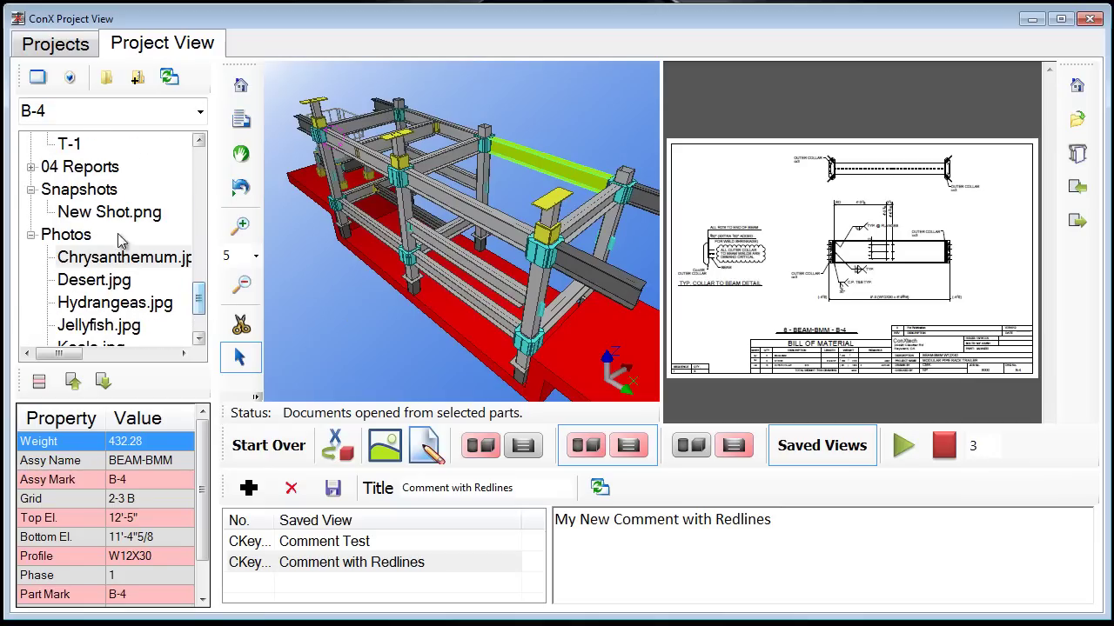
left_click(74, 191)
right_click(75, 197)
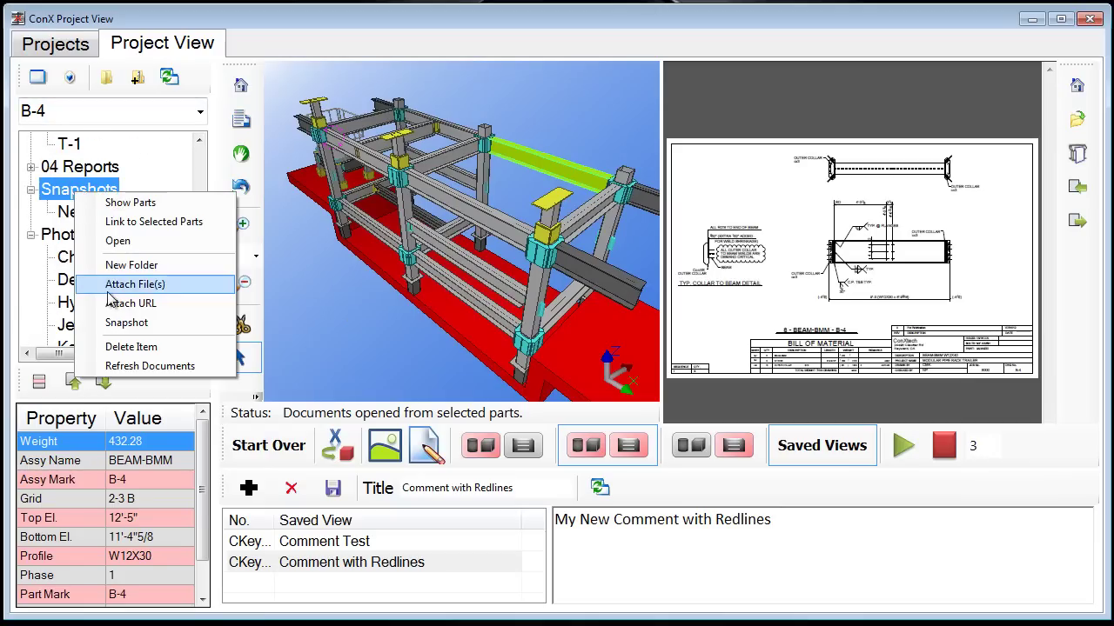
left_click(164, 304)
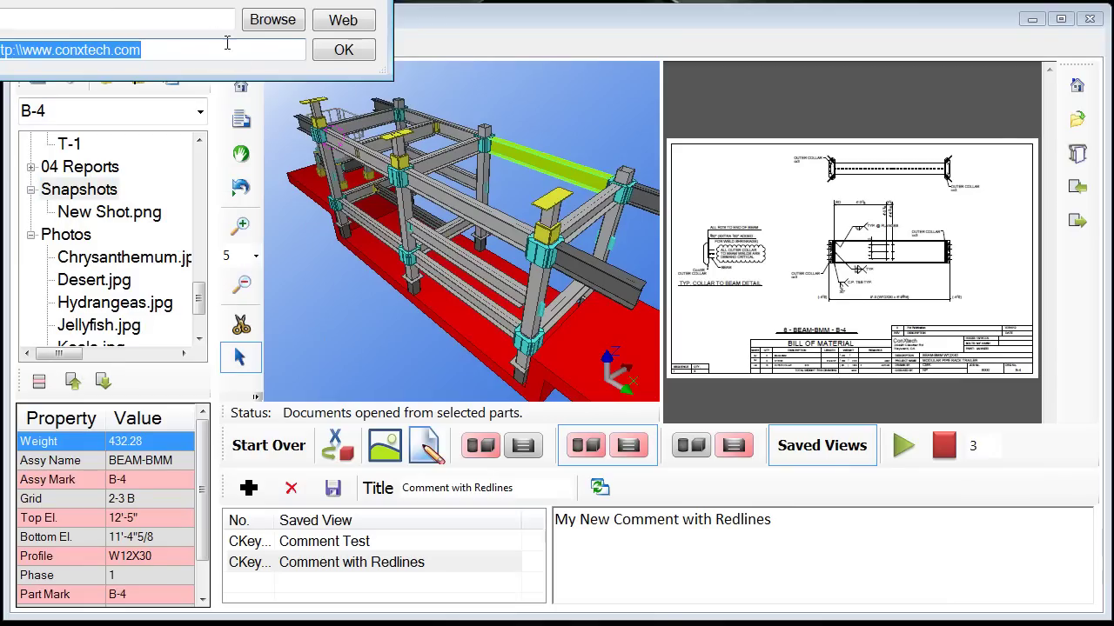
left_click(299, 149)
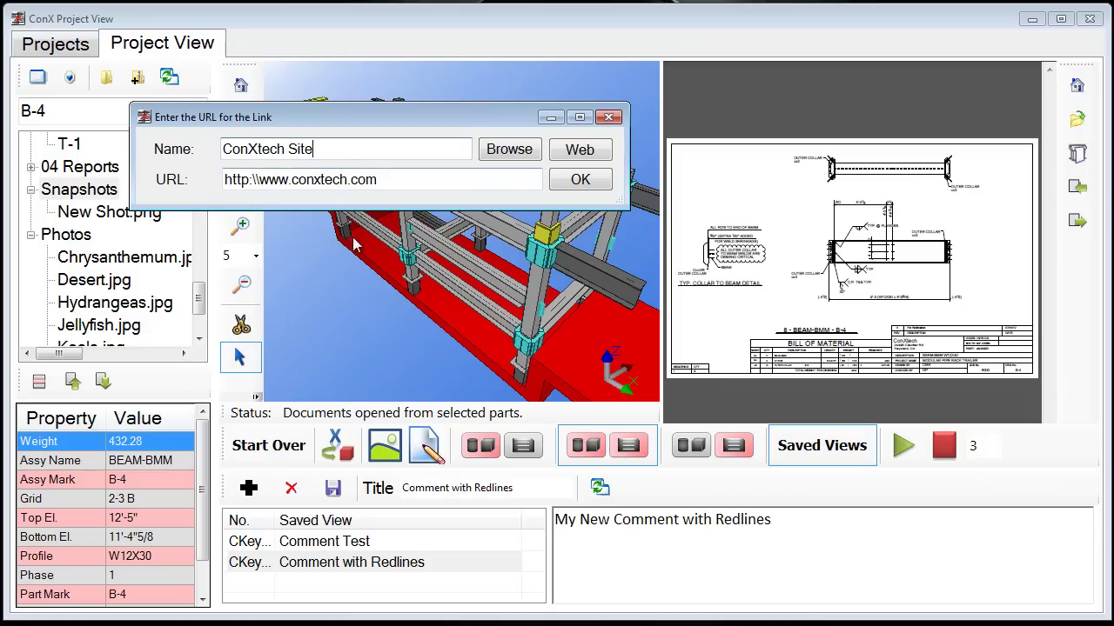
left_click(579, 179)
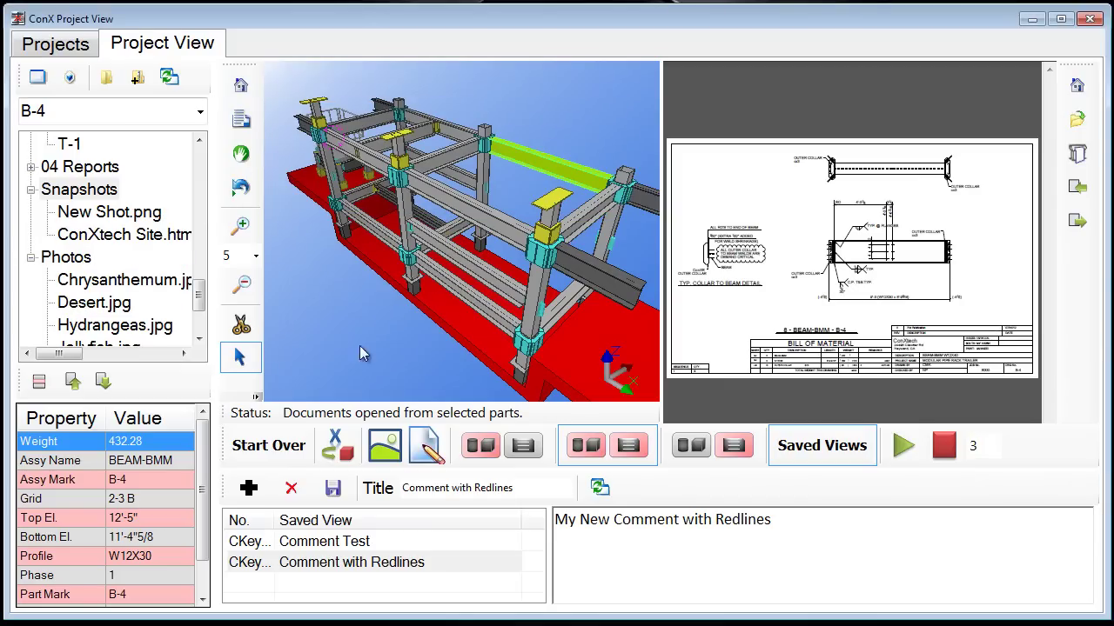
left_click(105, 237)
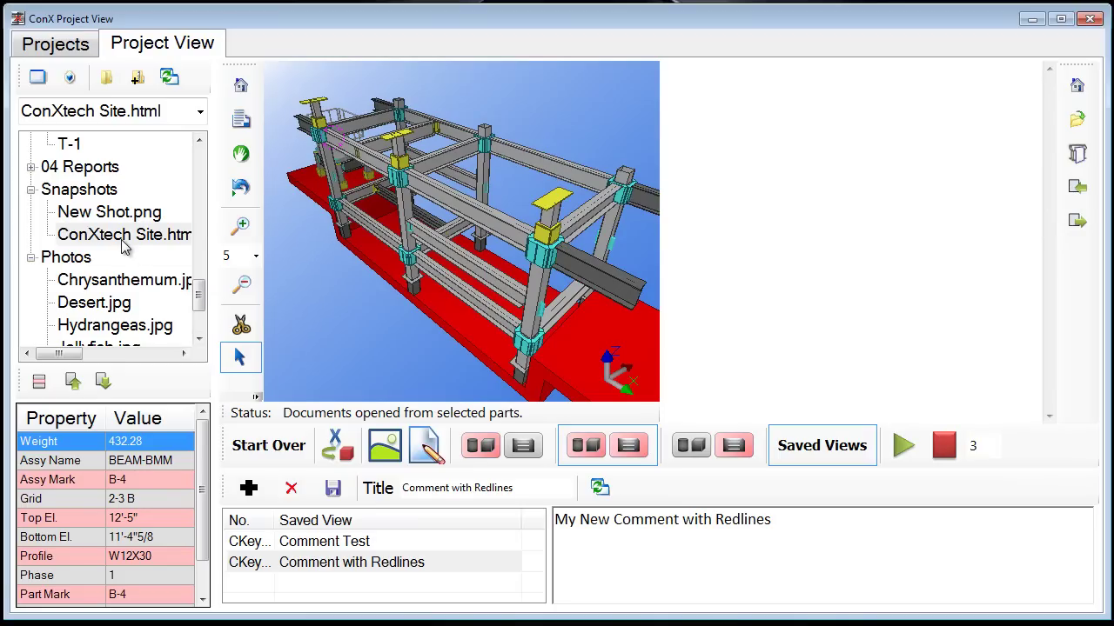
Step: Open ConXtech Site.html from the Snapshots folder, enlarge it to the document-only layout, and look through the web page
double_click(122, 247)
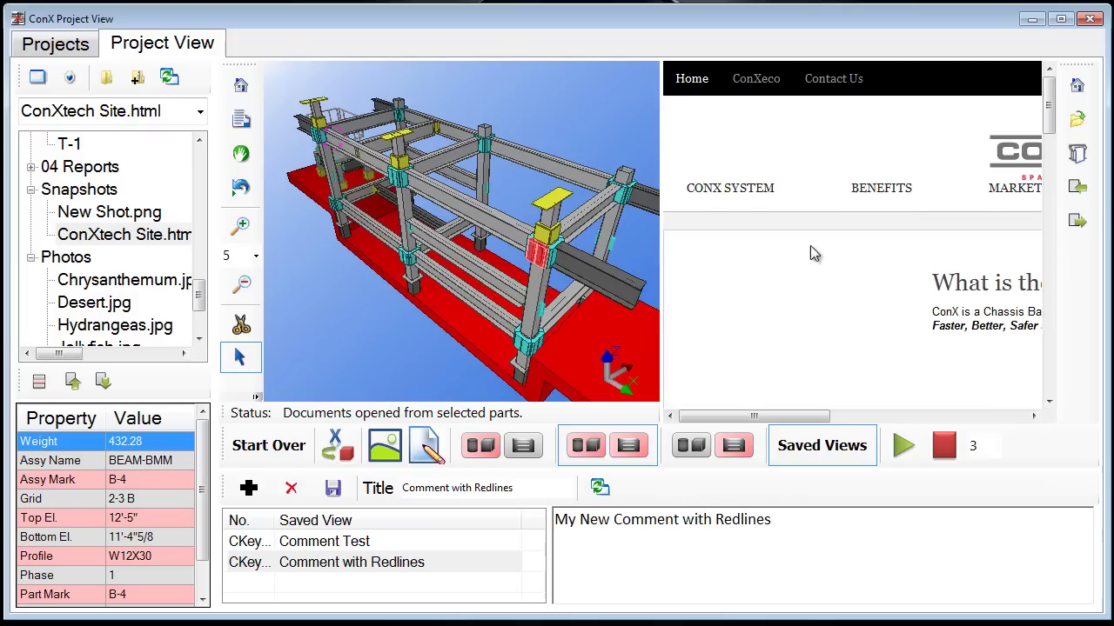
left_click(712, 446)
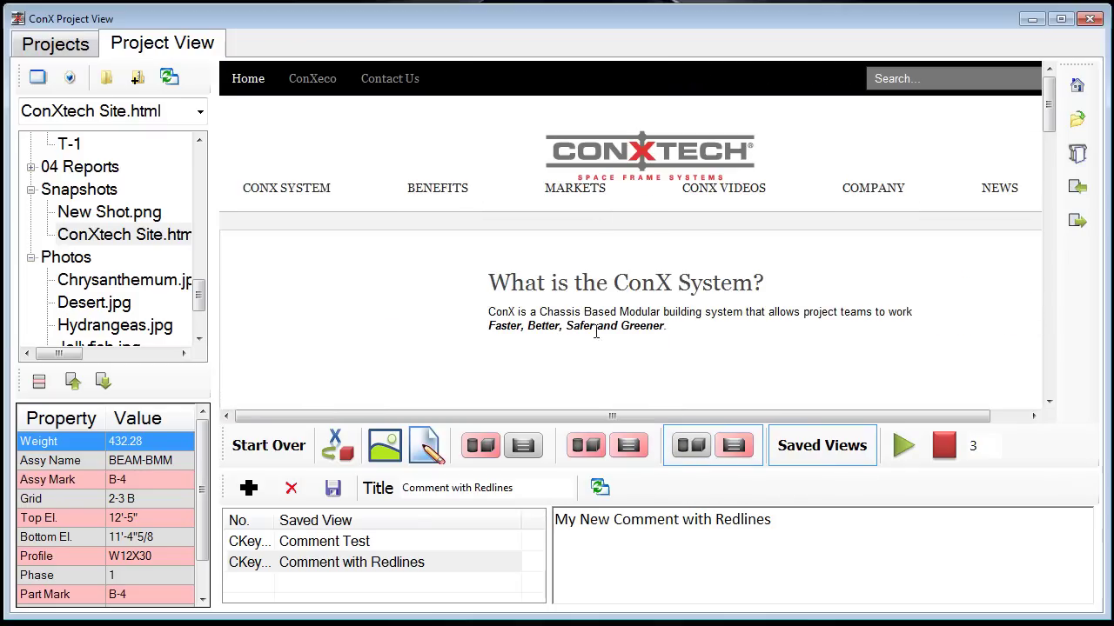
scroll(350, 322, "down", 5)
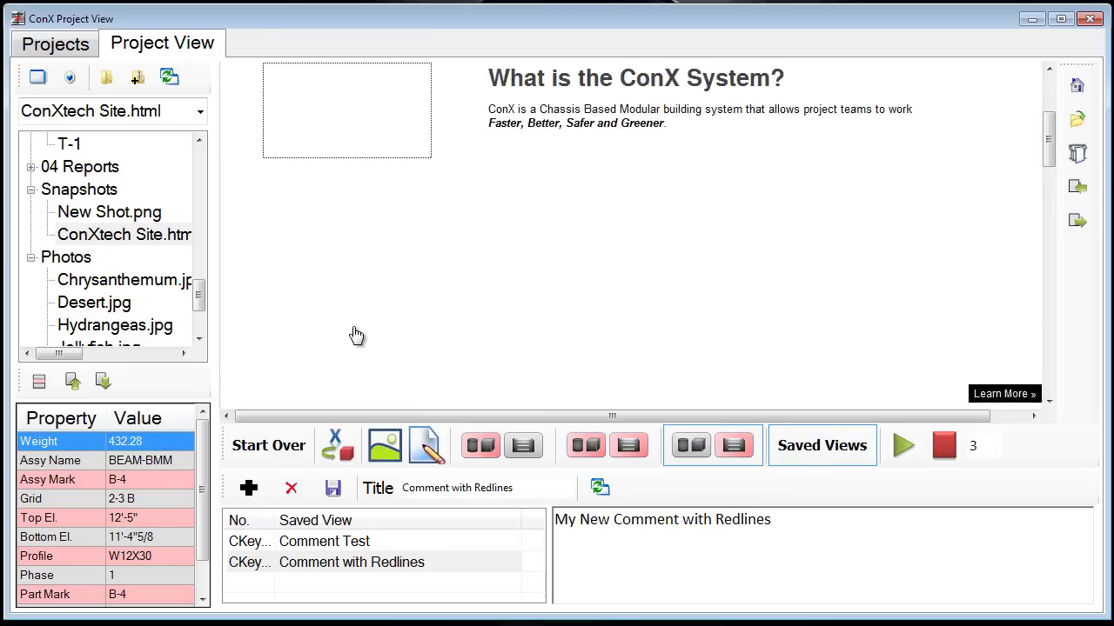
scroll(352, 335, "down", 2)
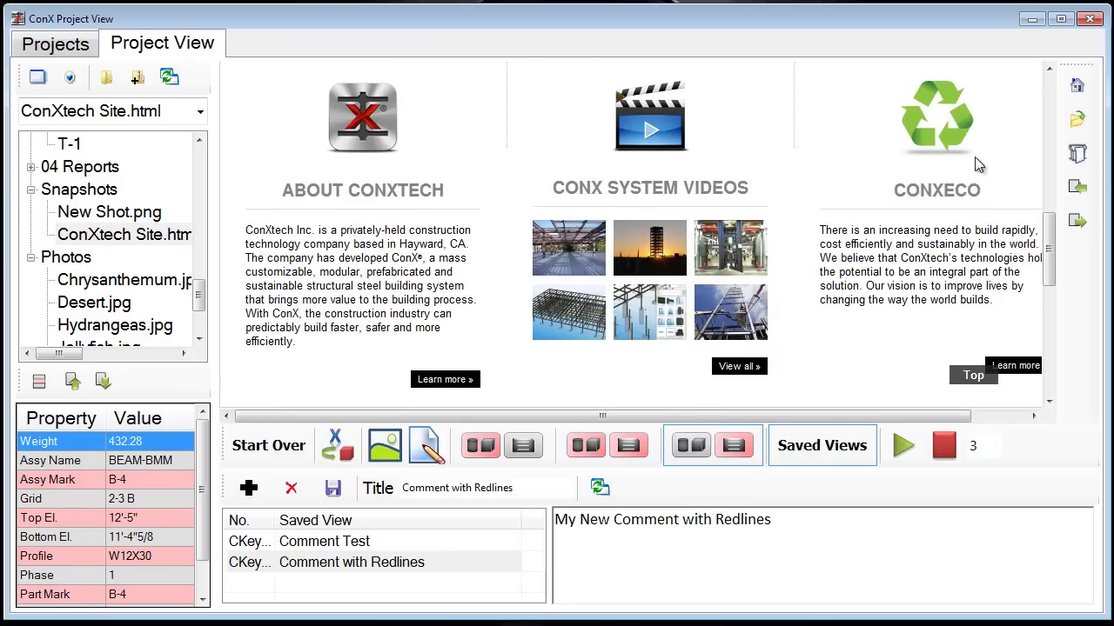
left_click(1077, 120)
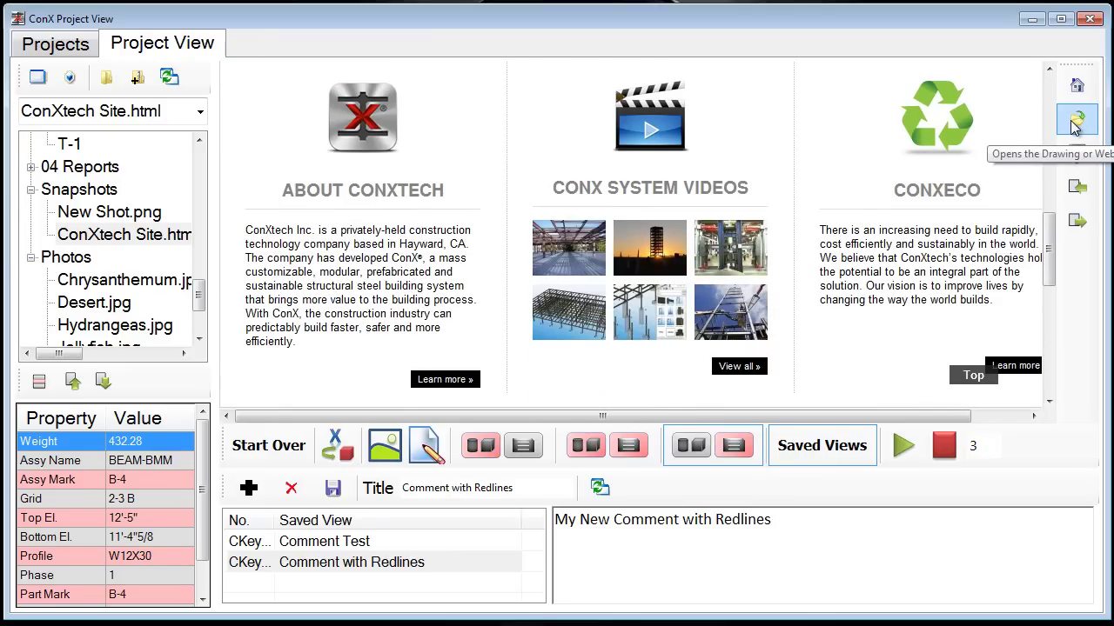
left_click(1061, 123)
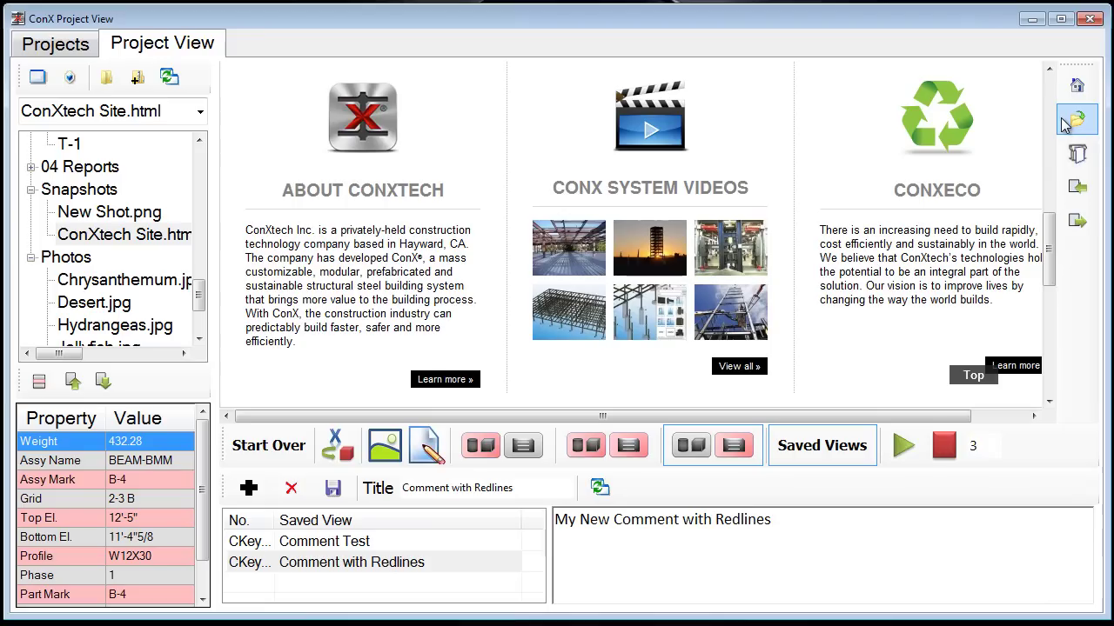
left_click(1070, 124)
left_click(1073, 124)
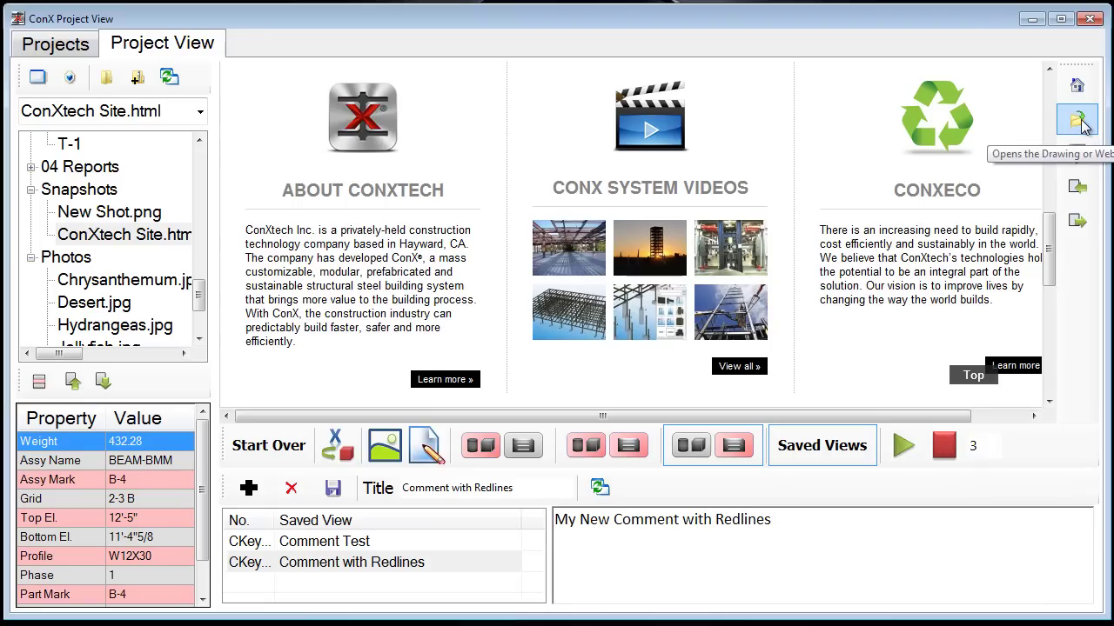
scroll(512, 209, "down", 6)
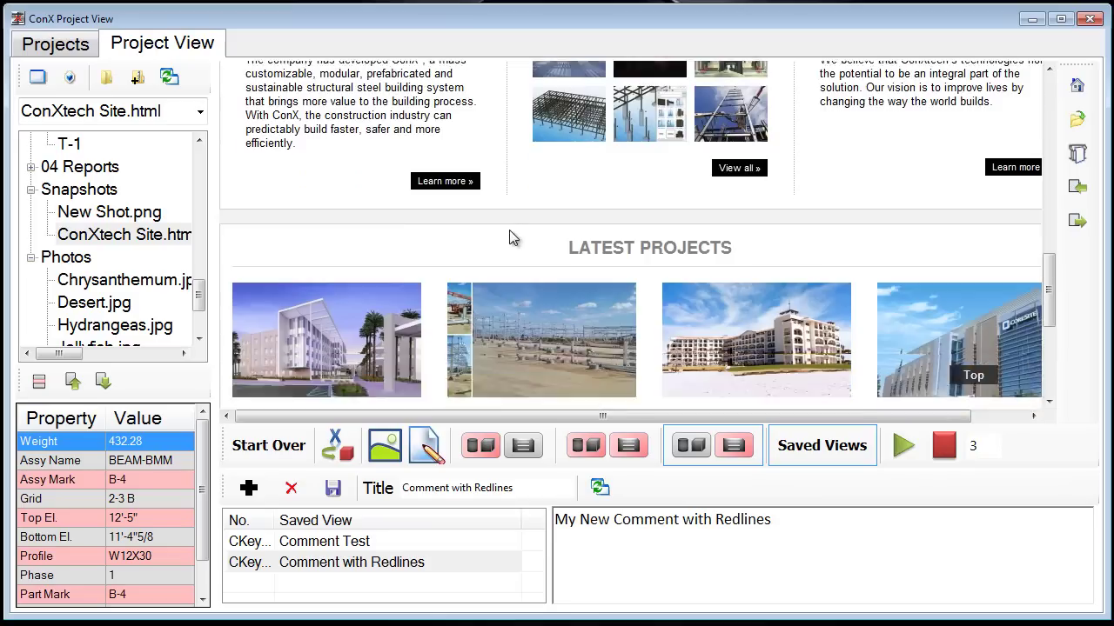
scroll(507, 233, "up", 6)
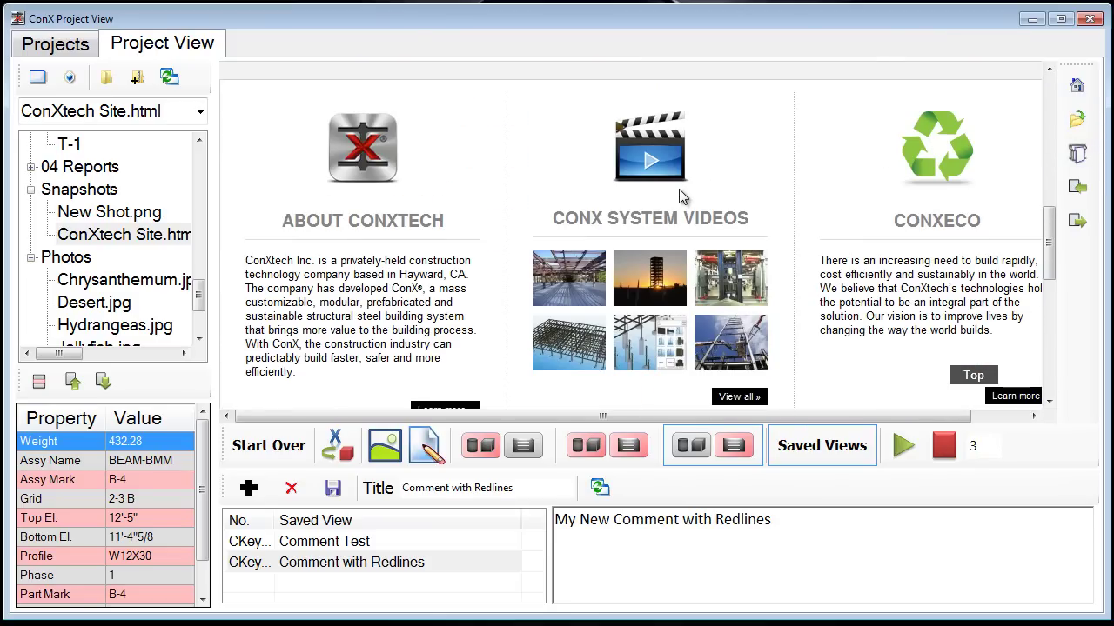
Step: Show the model alone, hide and redisplay the saved views list, and return to the side-by-side model and document layout
left_click(500, 445)
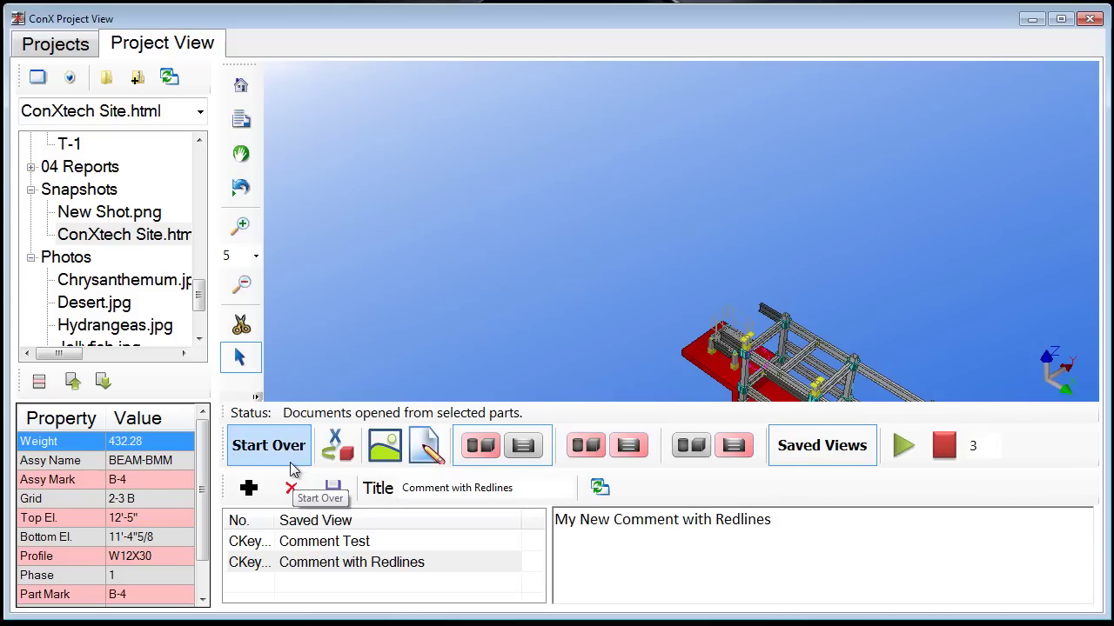
left_click(788, 451)
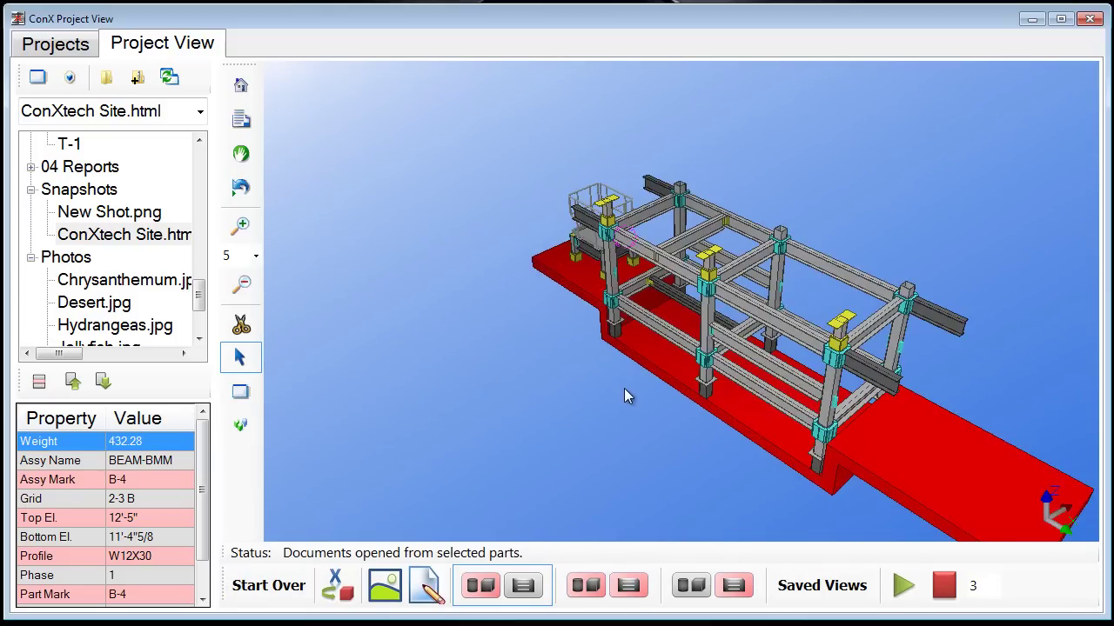
left_click(802, 581)
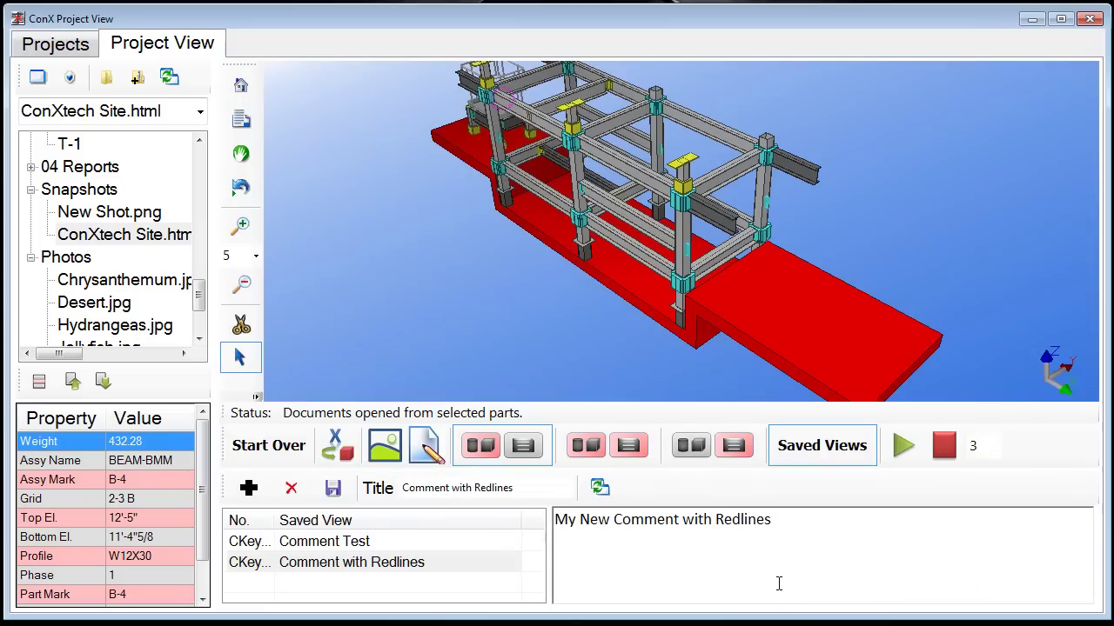
left_click(567, 446)
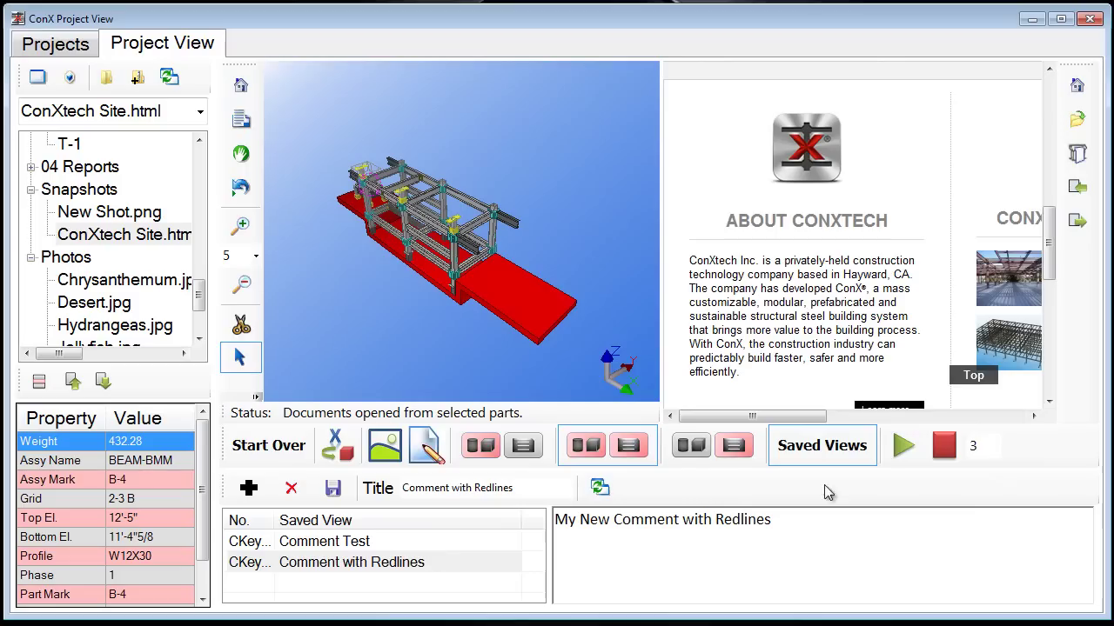
Step: Play the saved views as a slideshow with the saved views list hidden, stop the playback, and inspect the collar connection
left_click(904, 449)
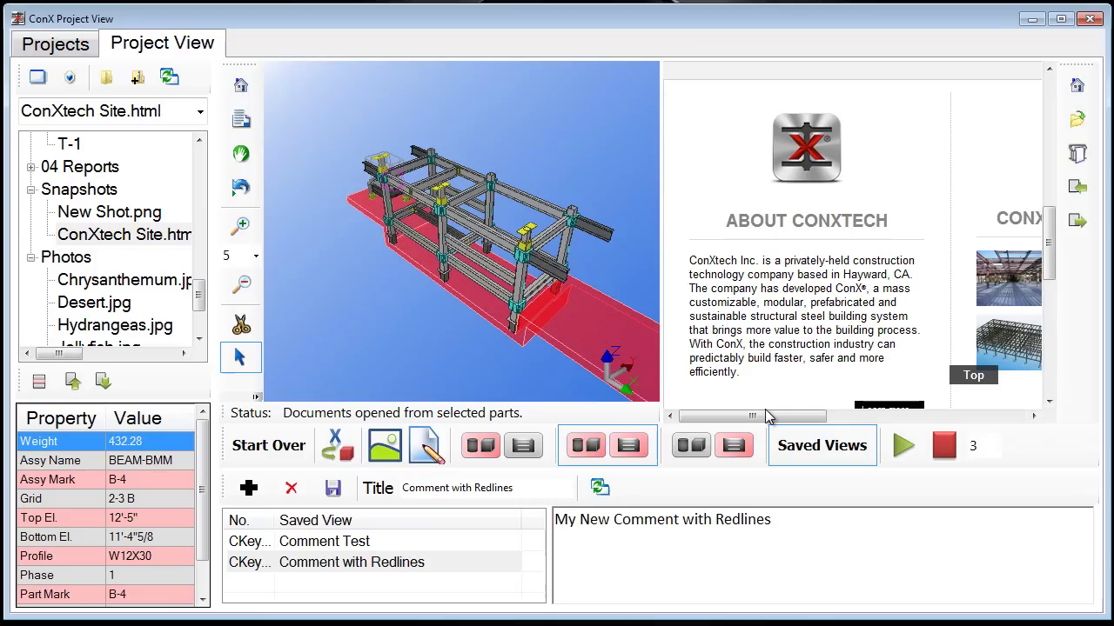
left_click(903, 445)
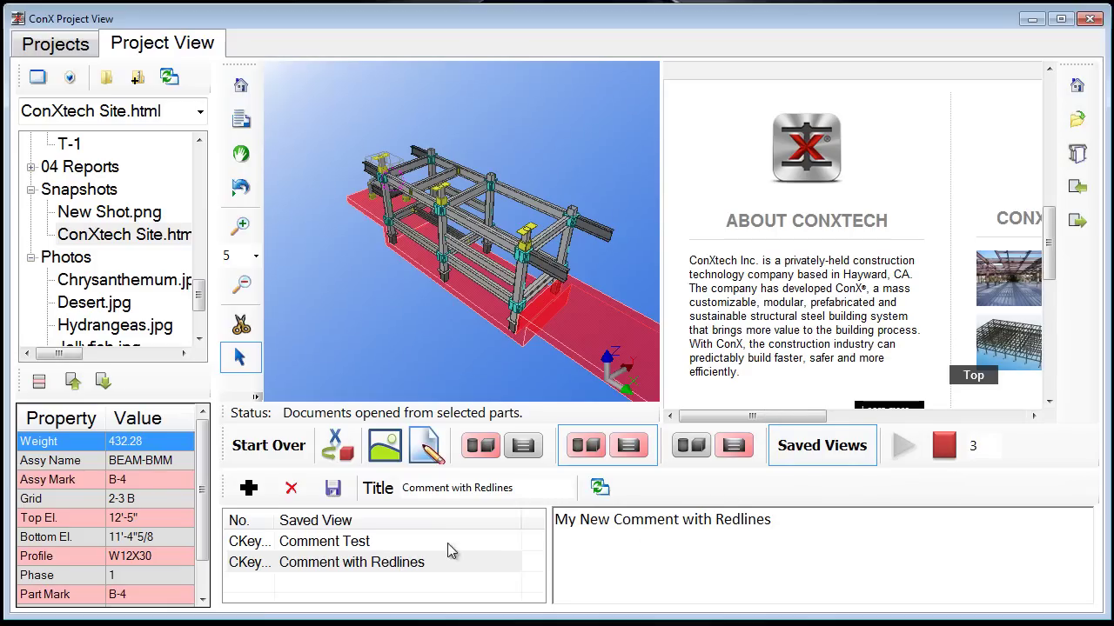
left_click(839, 453)
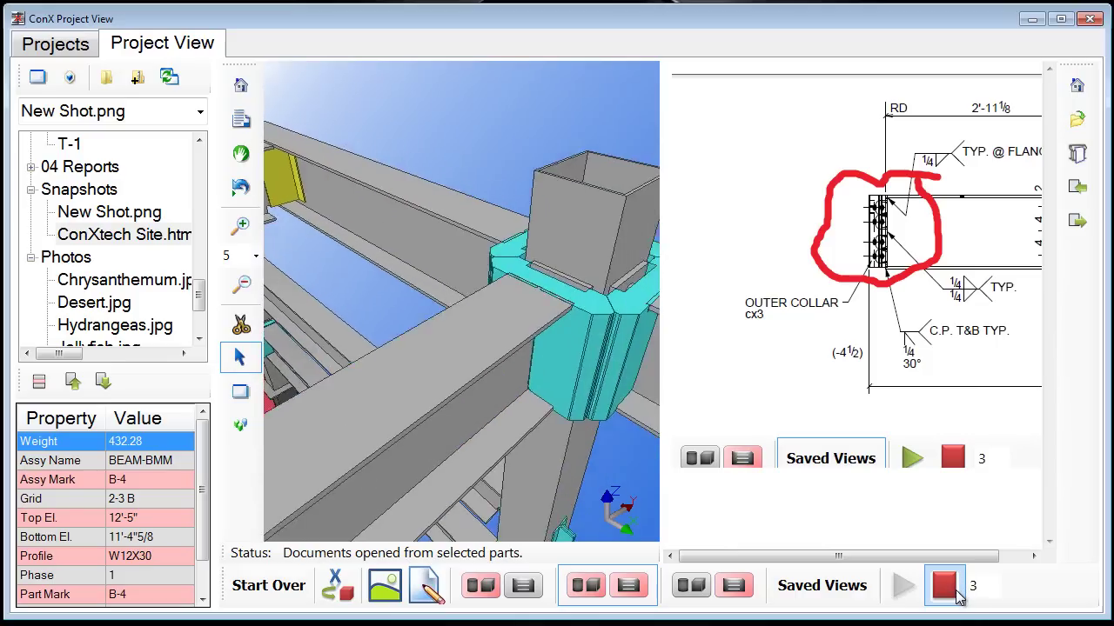
left_click(956, 594)
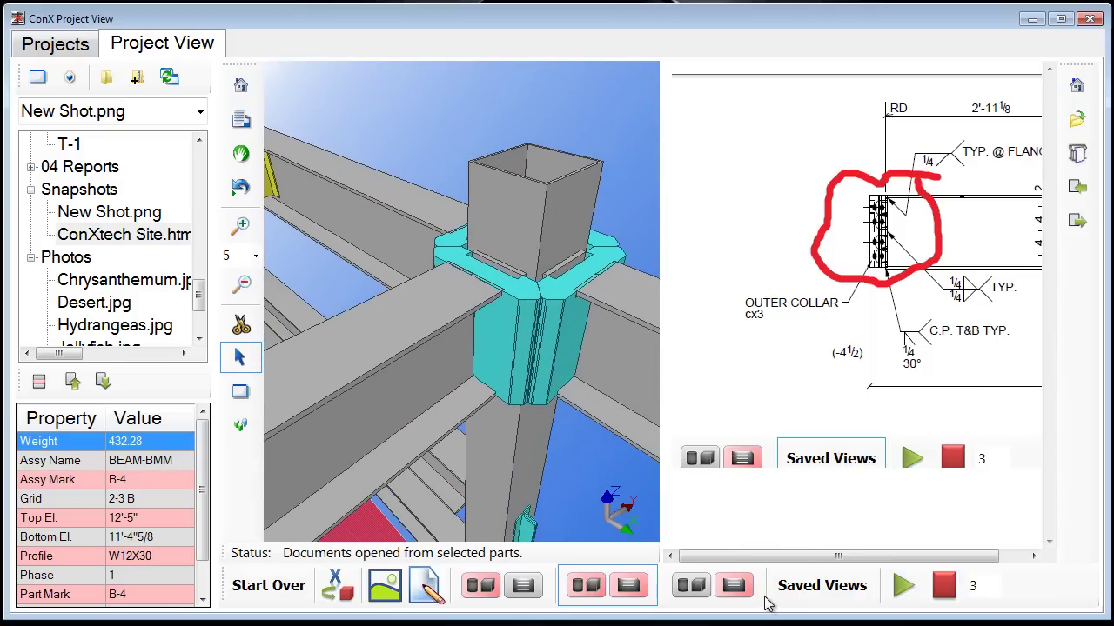
scroll(473, 310, "down", 3)
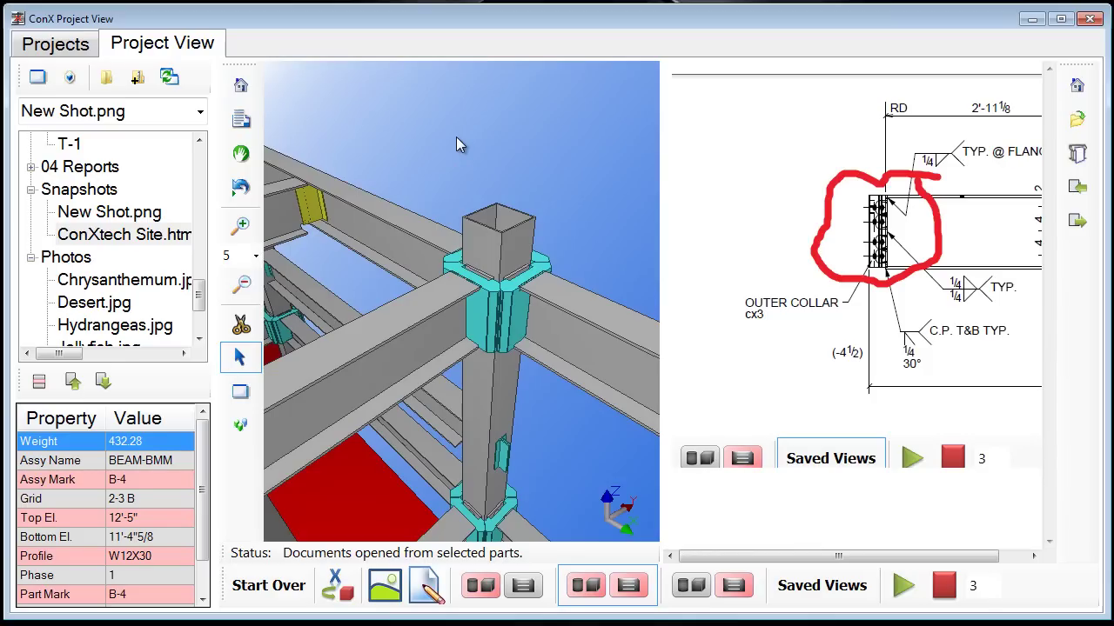
scroll(456, 136, "down", 3)
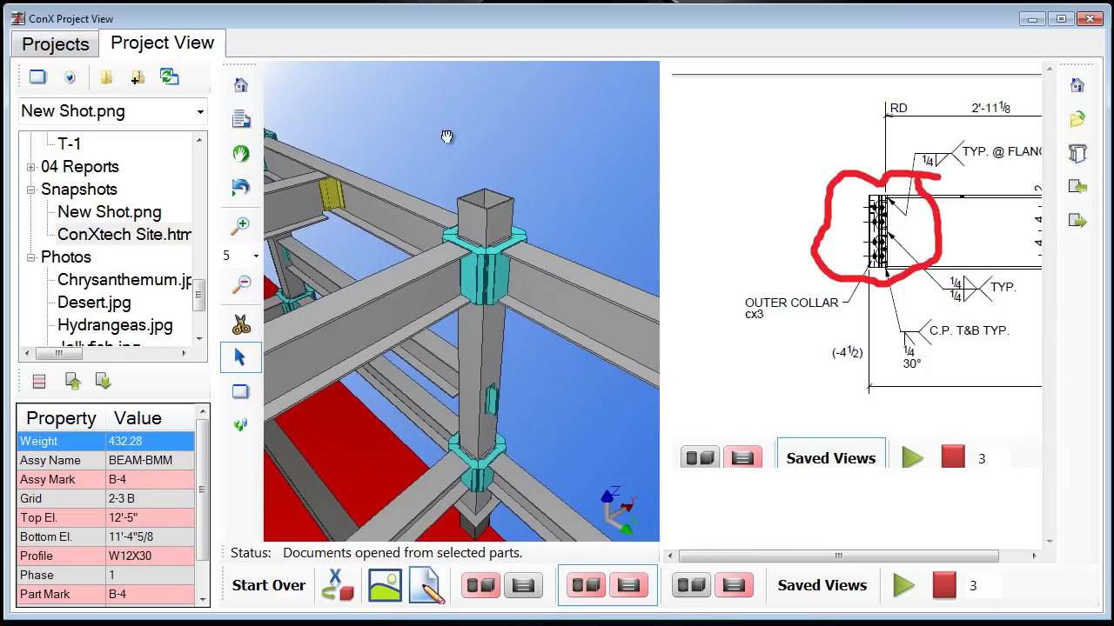